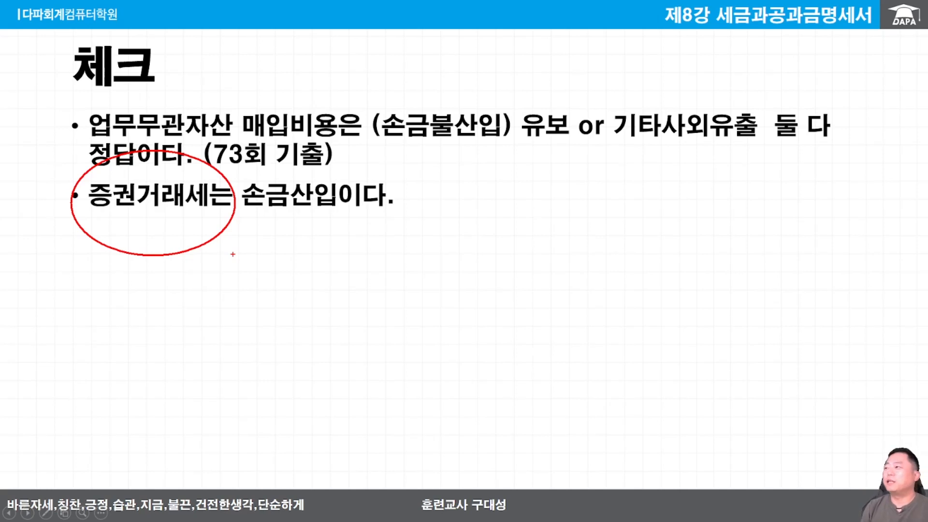
pyautogui.press('e')
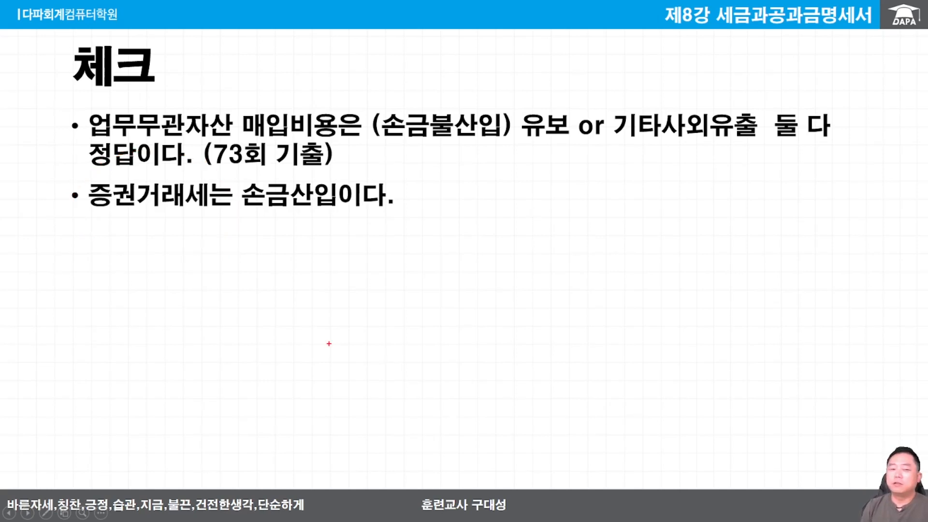
pyautogui.moveTo(81, 212); pyautogui.dragTo(217, 212)
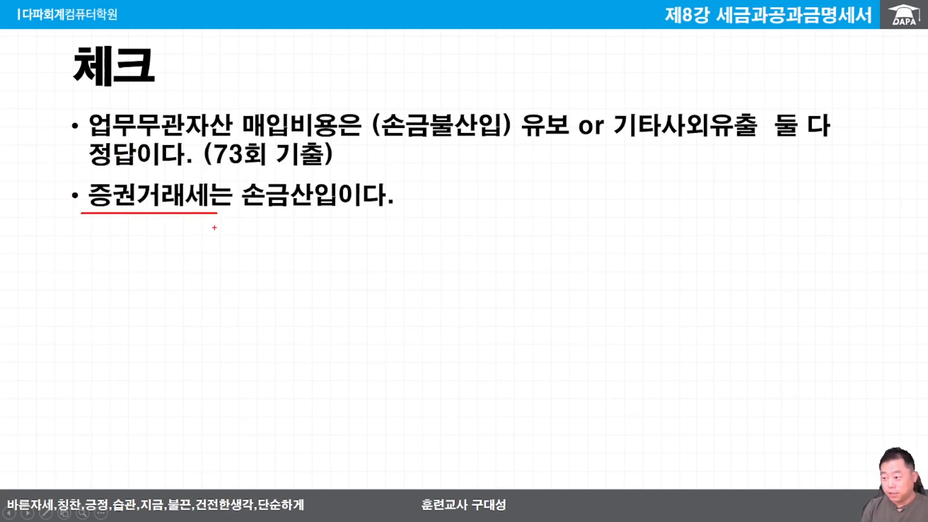
pyautogui.press('Escape')
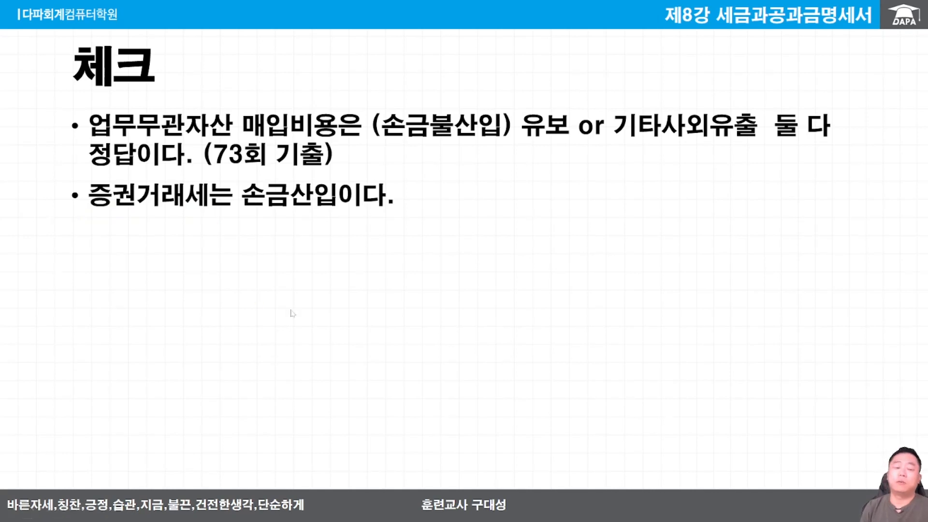
pyautogui.click(298, 352)
pyautogui.hotkey('ctrl', '2')
pyautogui.moveTo(75, 201); pyautogui.dragTo(151, 274)
pyautogui.press('Escape')
pyautogui.click(329, 334)
pyautogui.hotkey('ctrl', '2')
pyautogui.moveTo(490, 256); pyautogui.dragTo(811, 255)
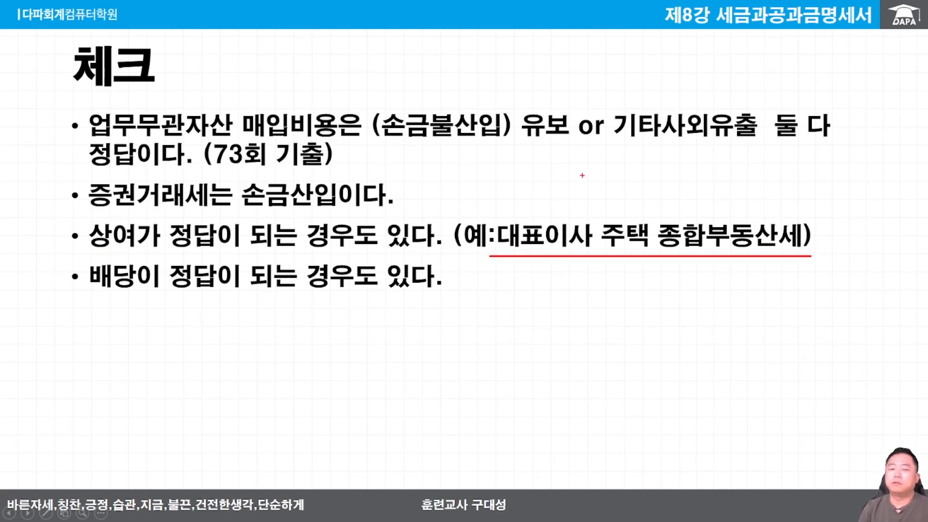
pyautogui.press('e')
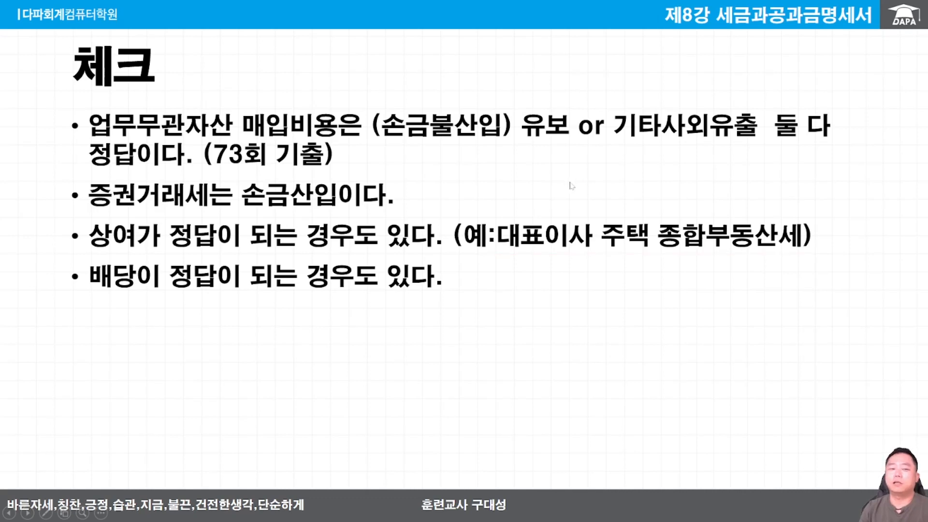
pyautogui.moveTo(99, 234); pyautogui.dragTo(80, 241)
pyautogui.press('e')
pyautogui.hotkey('ctrl', 'a')
pyautogui.click(324, 354)
pyautogui.hotkey('ctrl', 'p')
pyautogui.moveTo(146, 285)
pyautogui.mouseDown()
pyautogui.moveTo(217, 304)
pyautogui.moveTo(213, 334)
pyautogui.mouseUp()
pyautogui.moveTo(159, 304)
pyautogui.mouseDown()
pyautogui.moveTo(116, 288)
pyautogui.moveTo(138, 287)
pyautogui.mouseUp()
pyautogui.press('Escape')
pyautogui.click(333, 392)
pyautogui.hotkey('ctrl', 'p')
pyautogui.moveTo(244, 320)
pyautogui.mouseDown()
pyautogui.moveTo(213, 338)
pyautogui.moveTo(348, 323)
pyautogui.mouseUp()
pyautogui.moveTo(383, 377)
pyautogui.mouseDown()
pyautogui.moveTo(522, 376)
pyautogui.moveTo(526, 369)
pyautogui.mouseUp()
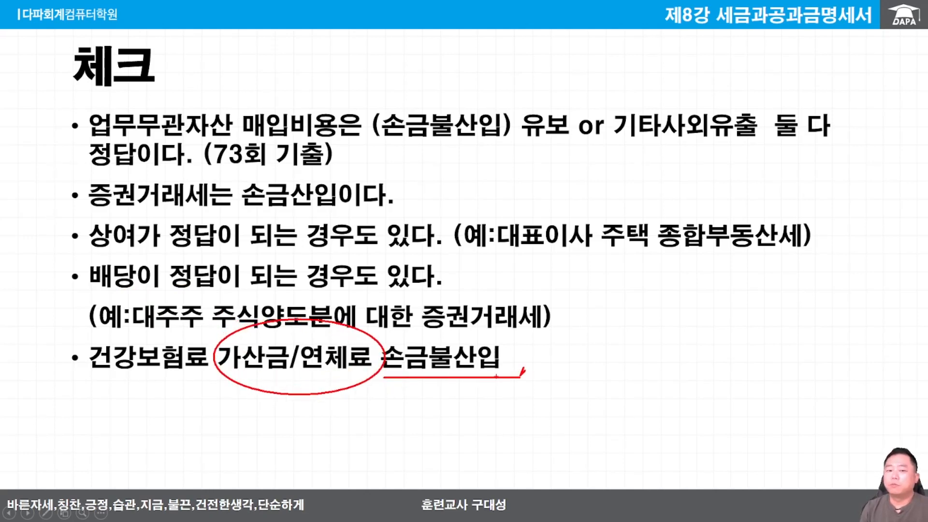
pyautogui.moveTo(229, 376); pyautogui.dragTo(309, 376)
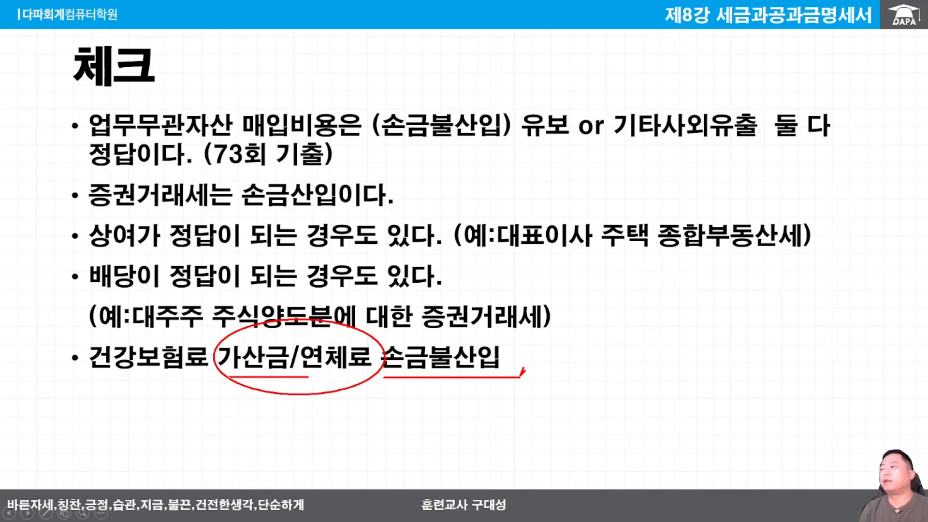
pyautogui.press('e')
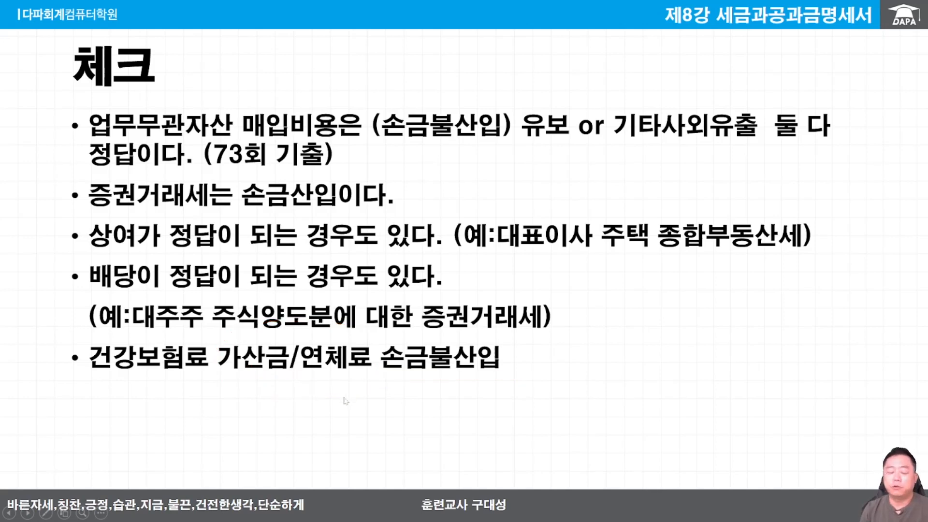
# Advance to the 관련문제(2023) slide and leave the slideshow to look at the listed practice problems.
pyautogui.press('Right')
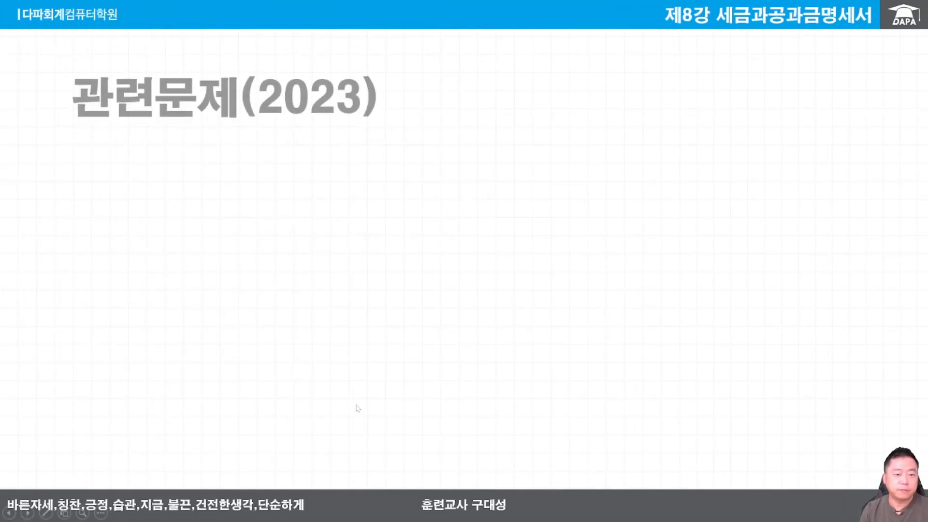
pyautogui.press('Escape')
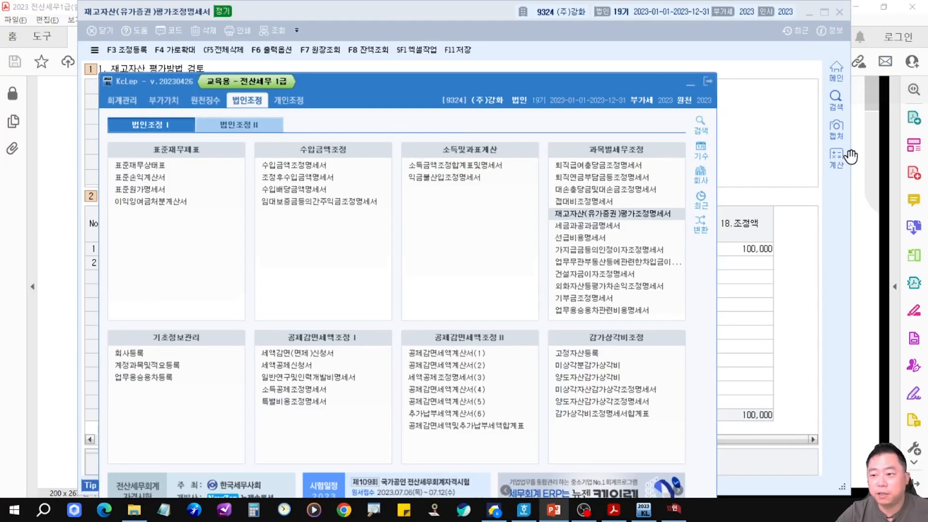
pyautogui.moveTo(927, 94); pyautogui.dragTo(252, 0)
pyautogui.moveTo(234, 246); pyautogui.dragTo(454, 293)
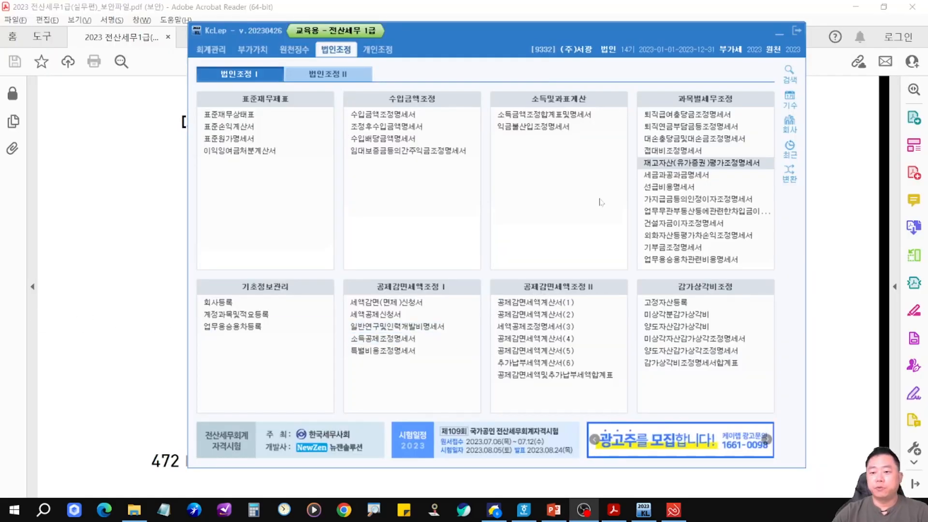
pyautogui.hotkey('ctrl', '2')
pyautogui.moveTo(638, 168); pyautogui.dragTo(726, 184)
pyautogui.moveTo(727, 184); pyautogui.dragTo(772, 230)
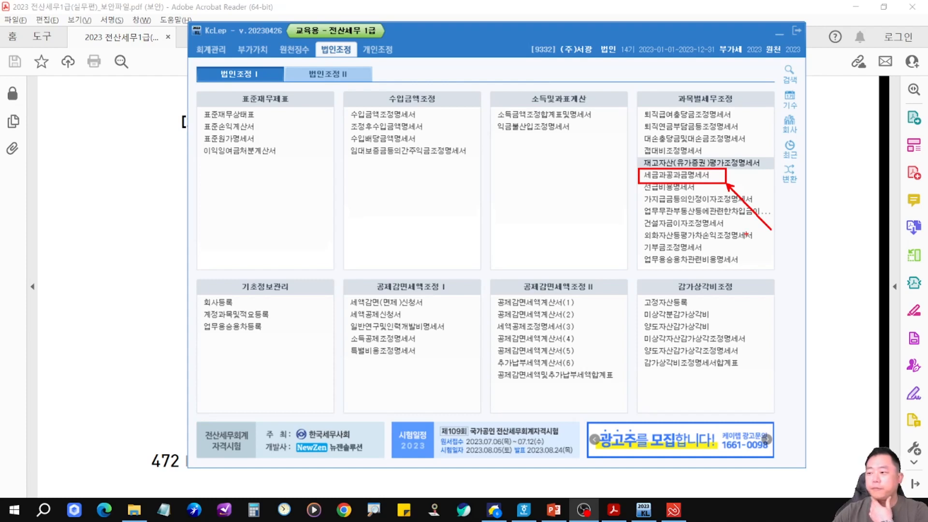
pyautogui.press('Escape')
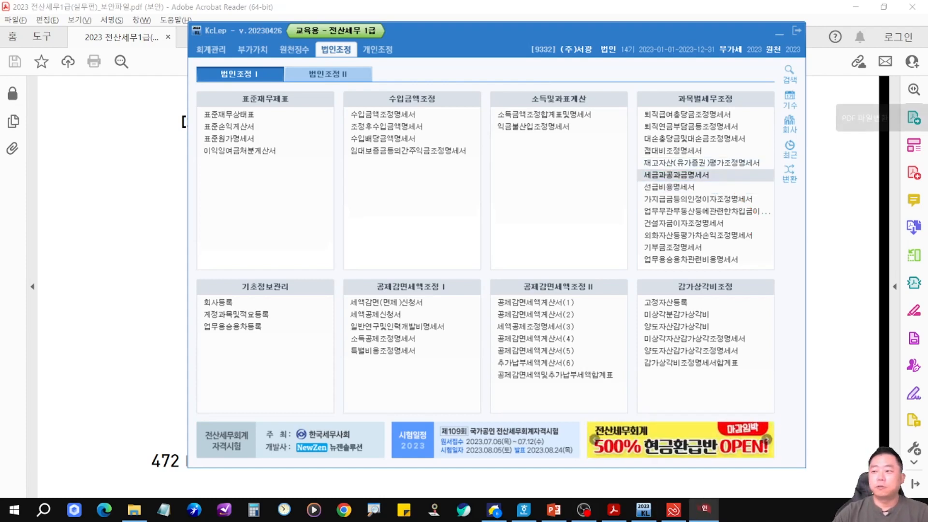
# Open the 세금과공과금명세서 form from the 과목별세무조정 section of the 법인조정 menu.
pyautogui.click(696, 175)
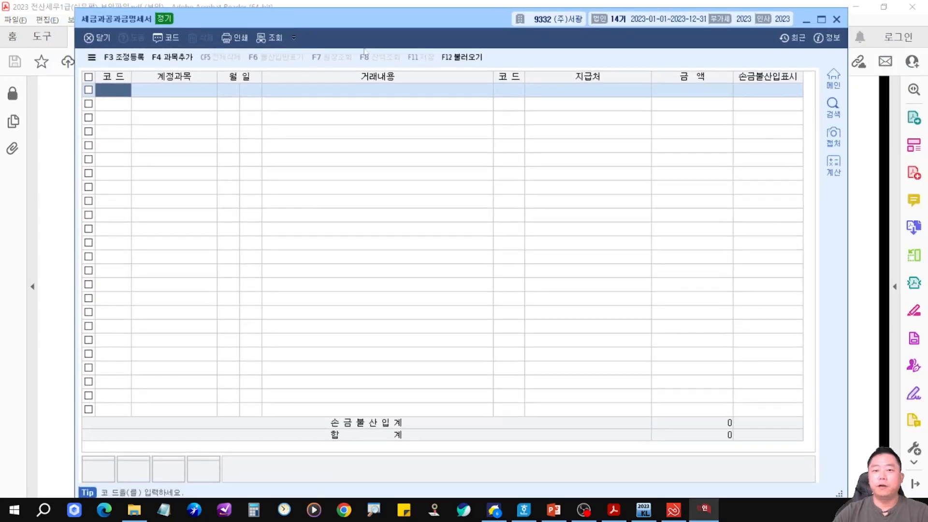
pyautogui.moveTo(430, 41)
pyautogui.mouseDown()
pyautogui.moveTo(486, 70)
pyautogui.moveTo(435, 39)
pyautogui.mouseUp()
pyautogui.moveTo(469, 80); pyautogui.dragTo(523, 190)
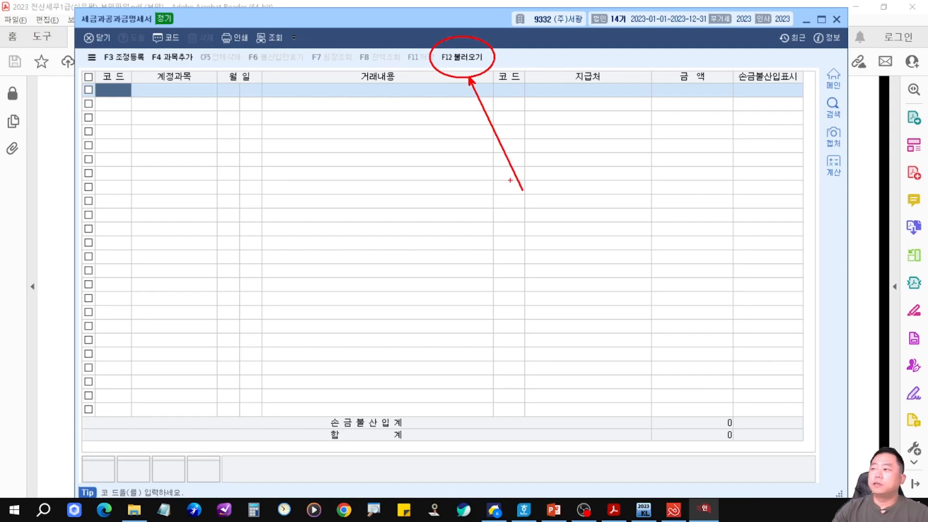
pyautogui.press('Escape')
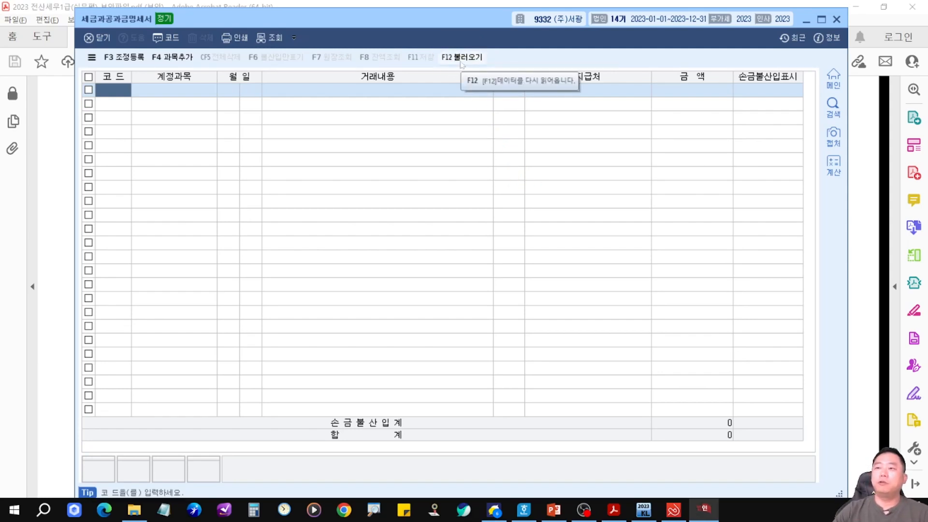
# Import the journal entries for 2023-01-01 to 2023-12-31 through 불러오기, query them, and confirm all rows.
pyautogui.click(462, 58)
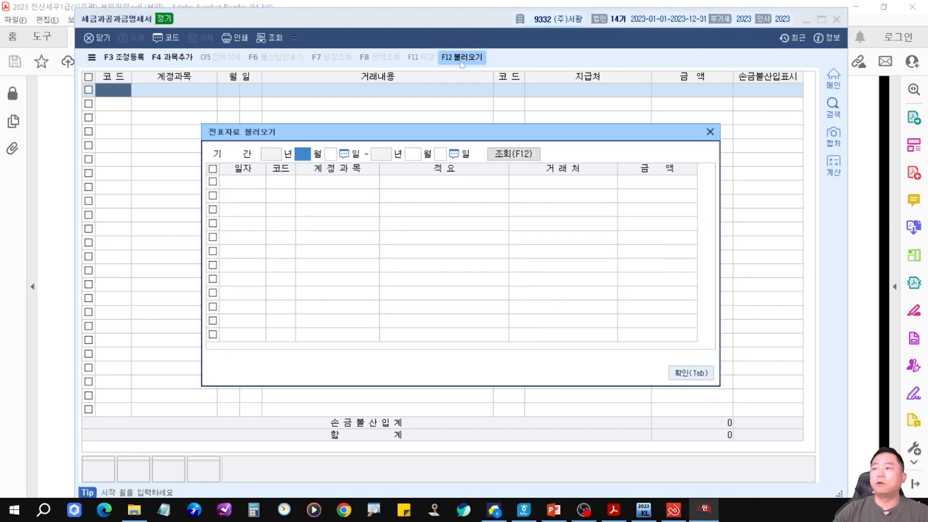
pyautogui.press('Return')
pyautogui.press('Return')
pyautogui.press('Return')
pyautogui.press('Return')
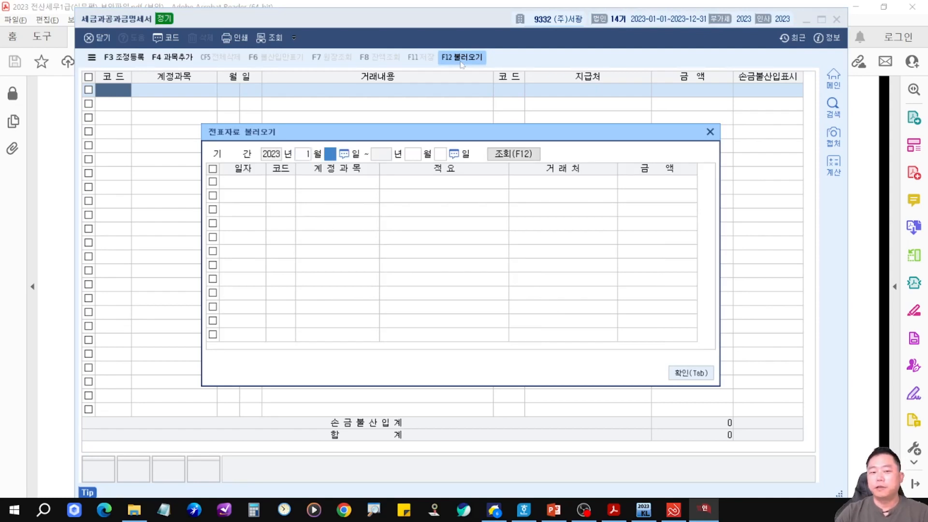
pyautogui.hotkey('ctrl', '2')
pyautogui.moveTo(510, 164); pyautogui.dragTo(510, 241)
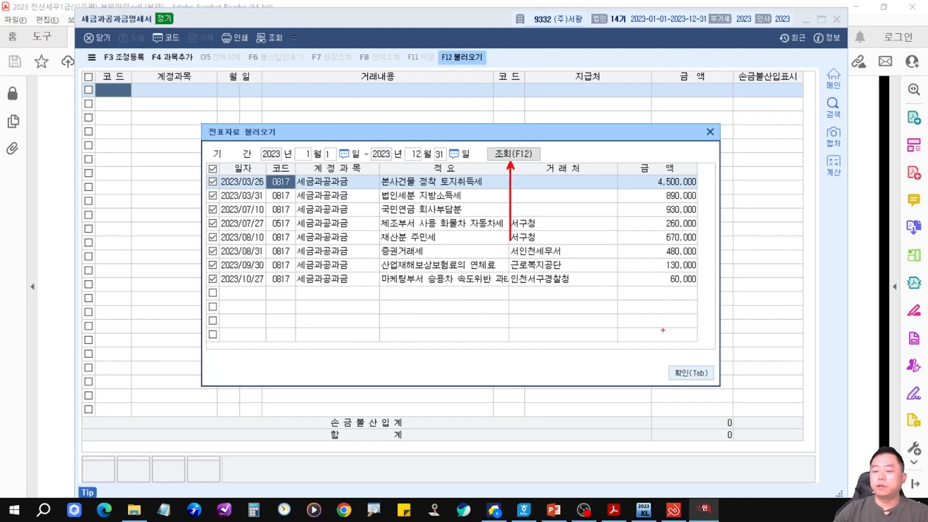
pyautogui.moveTo(681, 355); pyautogui.dragTo(656, 298)
pyautogui.press('Escape')
pyautogui.click(514, 156)
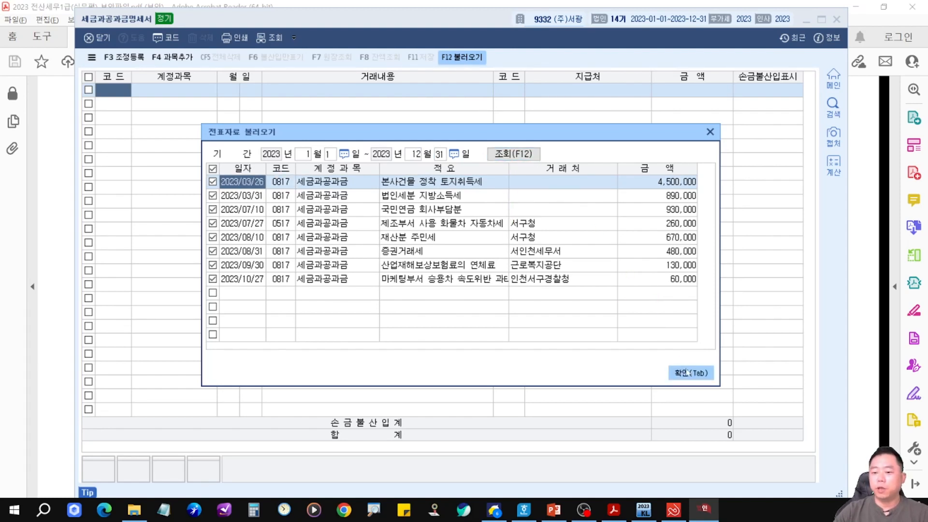
pyautogui.click(685, 372)
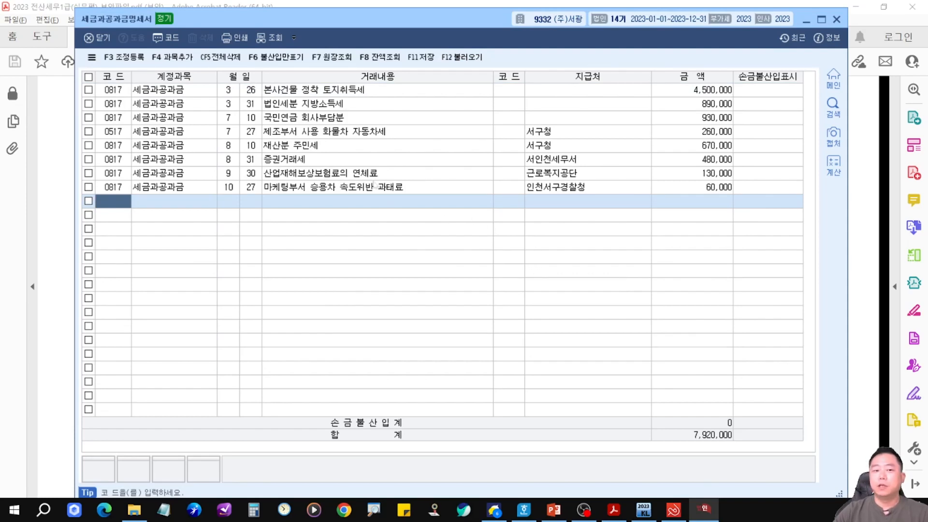
# Mark the 본사건물 정착 토지취득세 and 법인세분 지방소득세 rows as 손금불산입.
pyautogui.click(758, 92)
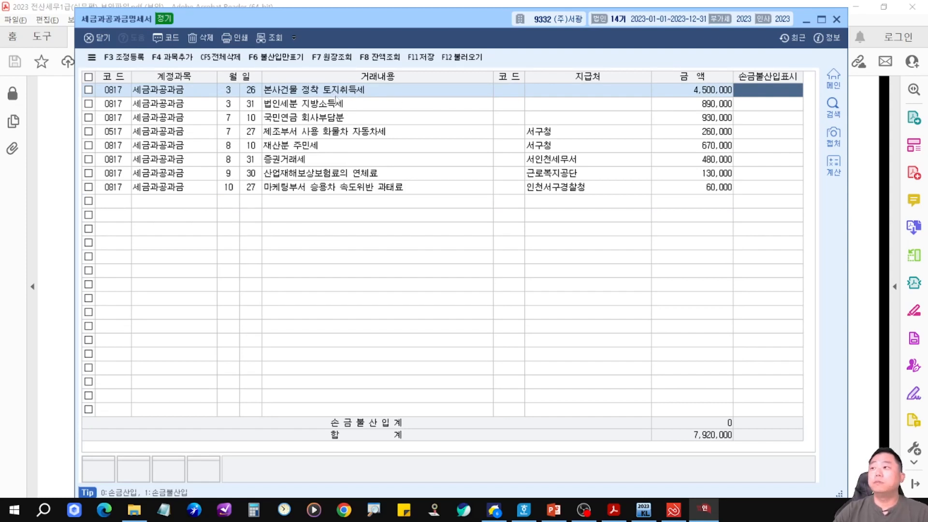
pyautogui.write('1')
pyautogui.press('Return')
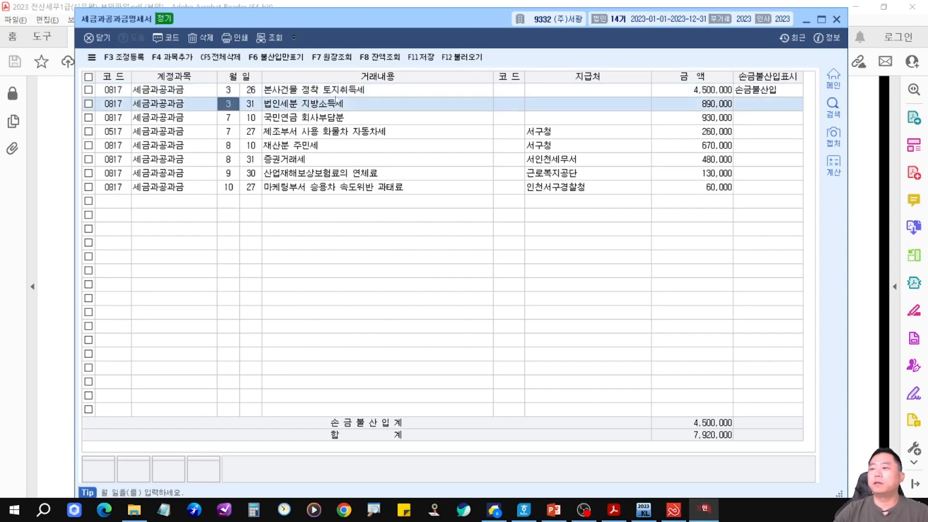
pyautogui.click(766, 108)
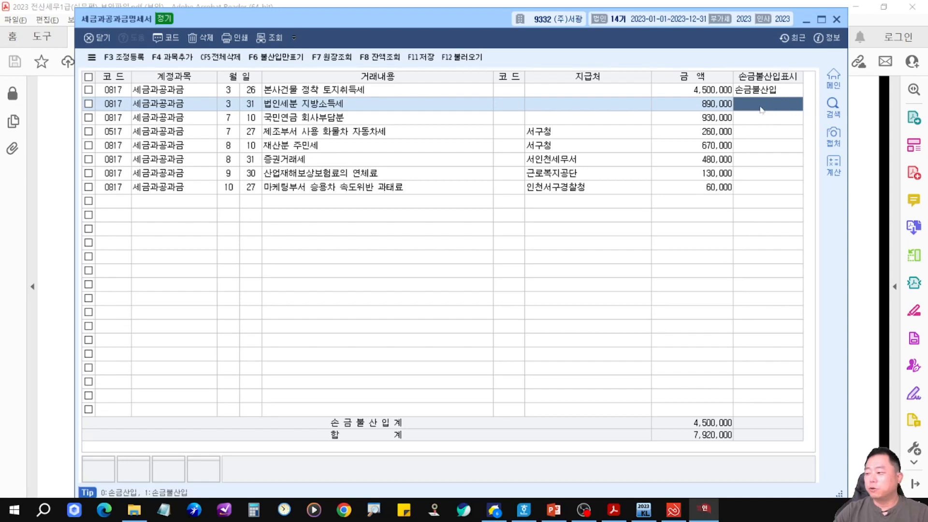
pyautogui.write('1')
pyautogui.press('Return')
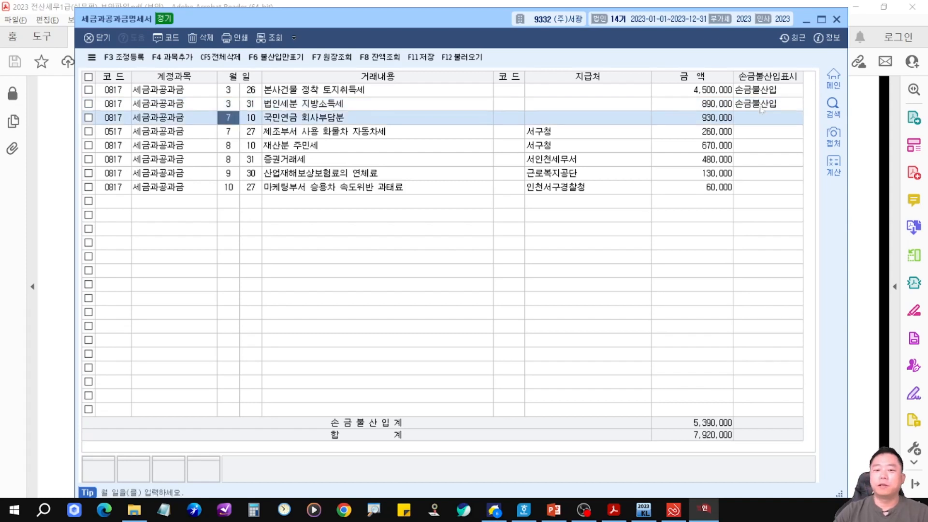
# Leave the 국민연금 through 연체료 rows unflagged and mark the 마케팅부서 승용차 속도위반 과태료 row as 손금불산입.
pyautogui.click(761, 119)
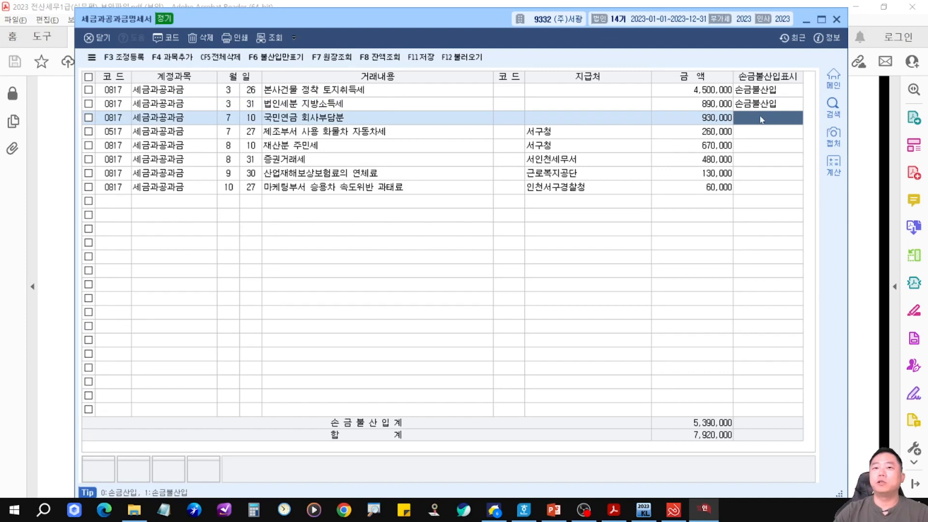
pyautogui.click(767, 133)
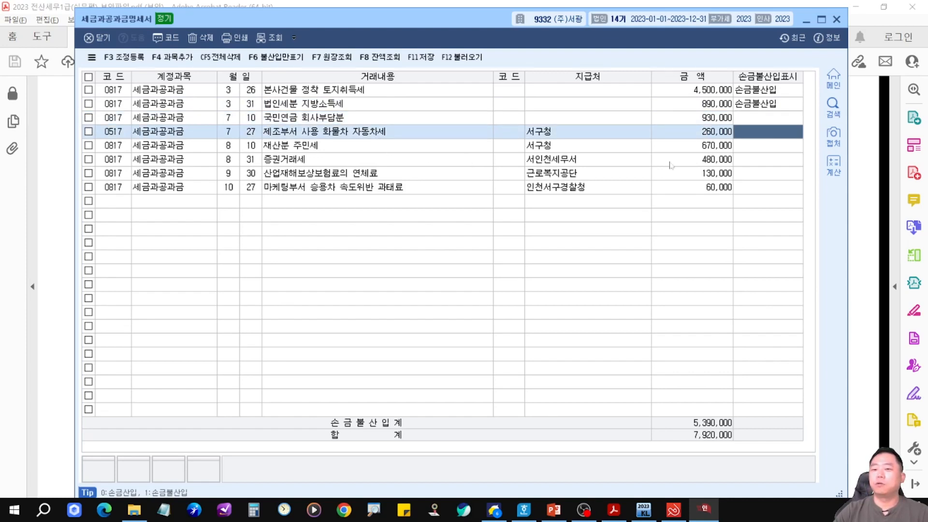
pyautogui.press('Return')
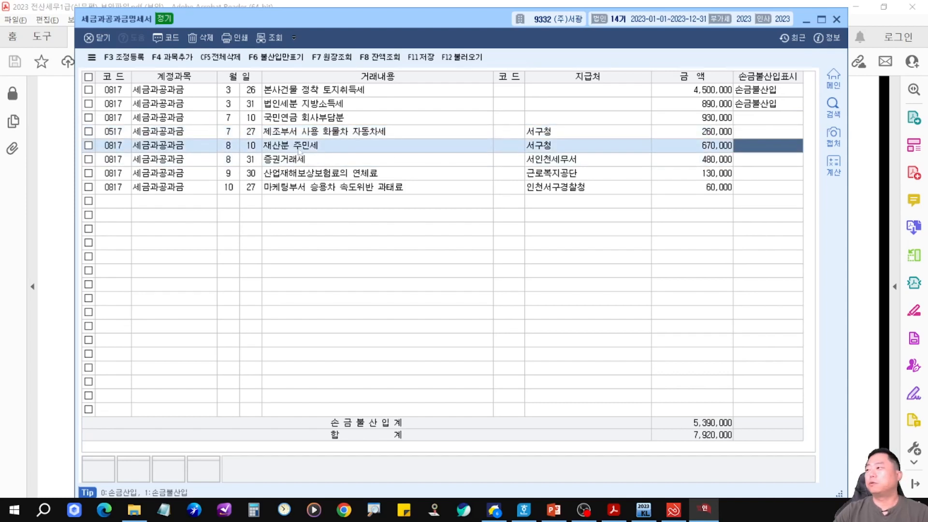
pyautogui.click(777, 162)
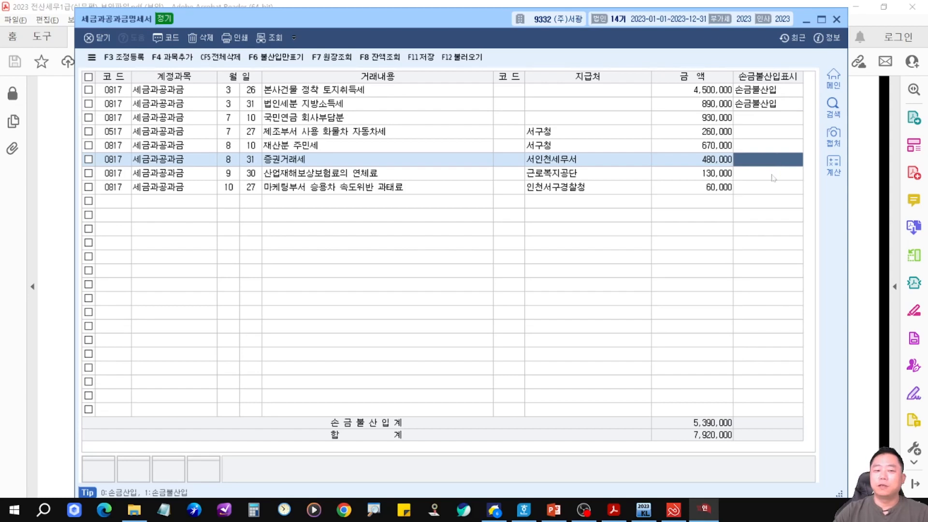
pyautogui.click(772, 177)
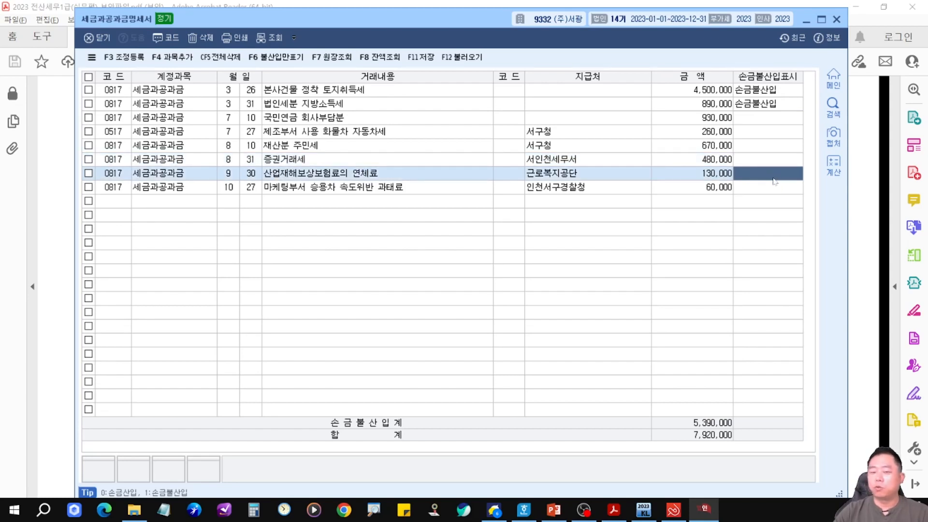
pyautogui.click(772, 190)
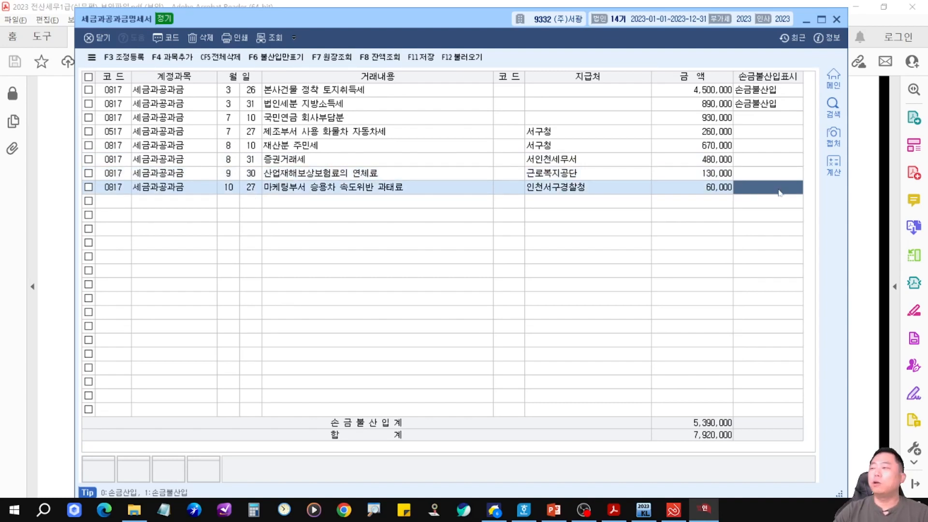
pyautogui.press('Return')
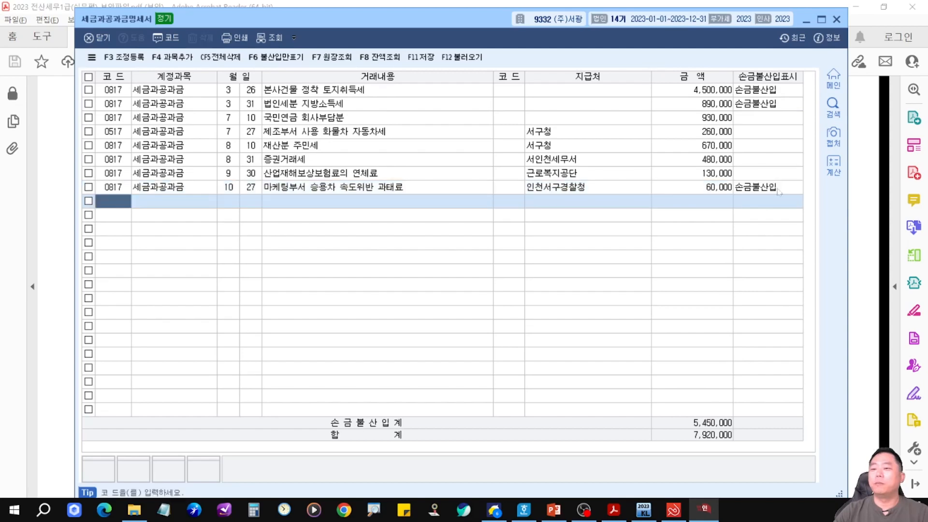
# Review the 조정등록 adjustment dialog, close it, and sort the list by 거래내용.
pyautogui.press('F3')
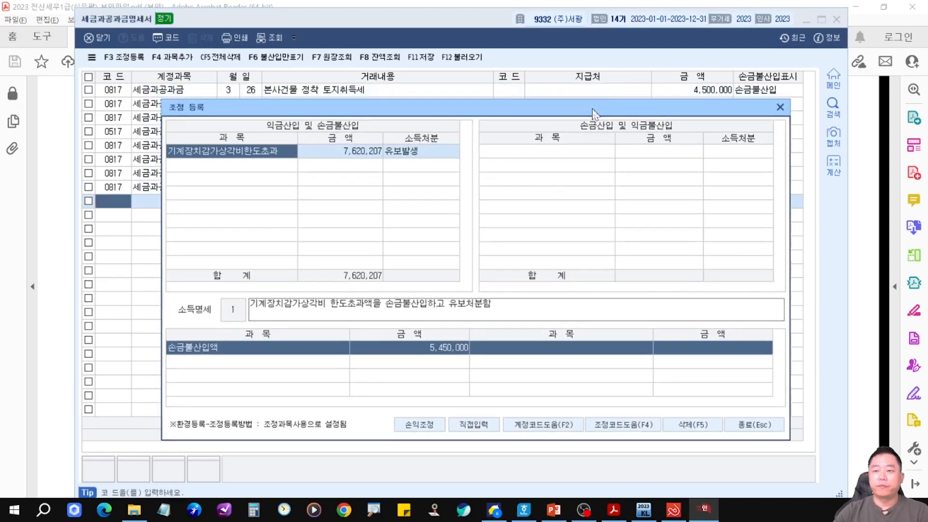
pyautogui.click(262, 165)
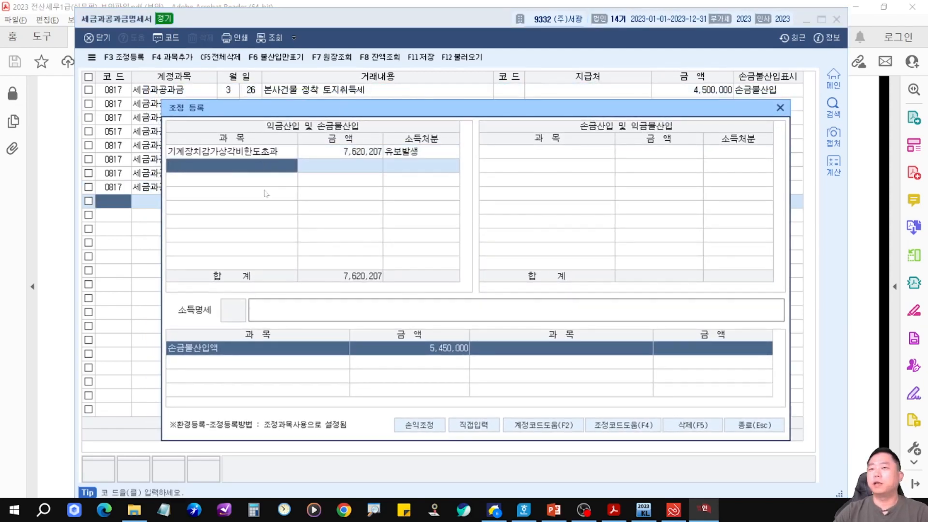
pyautogui.press('Escape')
pyautogui.click(305, 79)
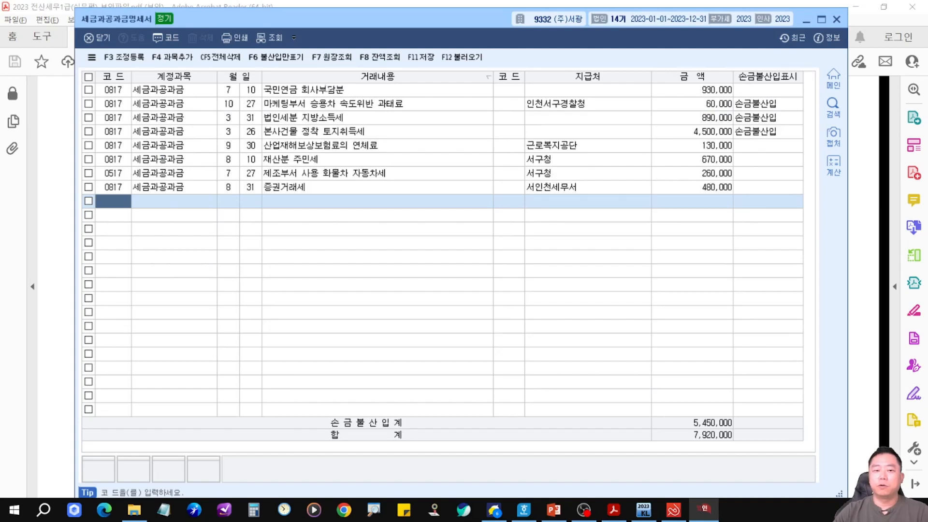
# Sort the list by 거래내용, then directly enter 본사건물 정착 토지취득세 as a 손금불산입 adjustment of 4,500,000 with 유보발생.
pyautogui.click(334, 78)
pyautogui.click(331, 148)
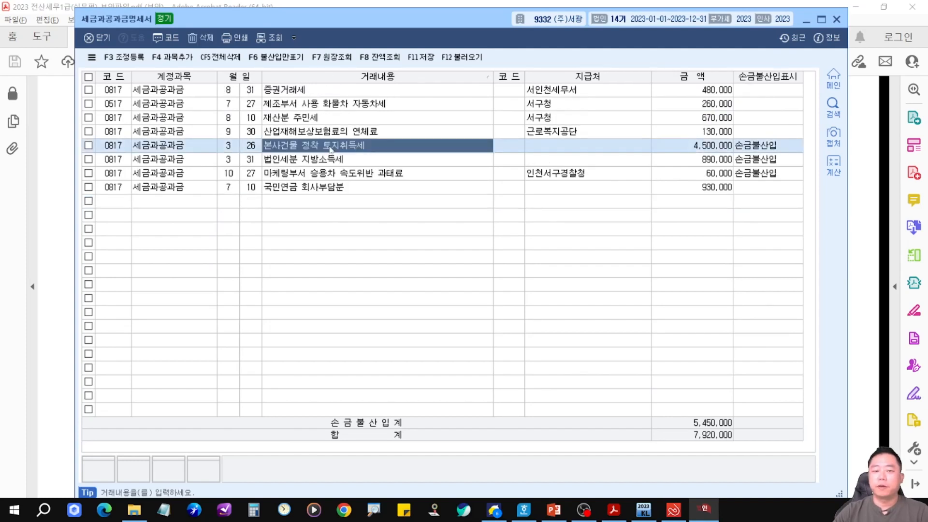
pyautogui.press('F3')
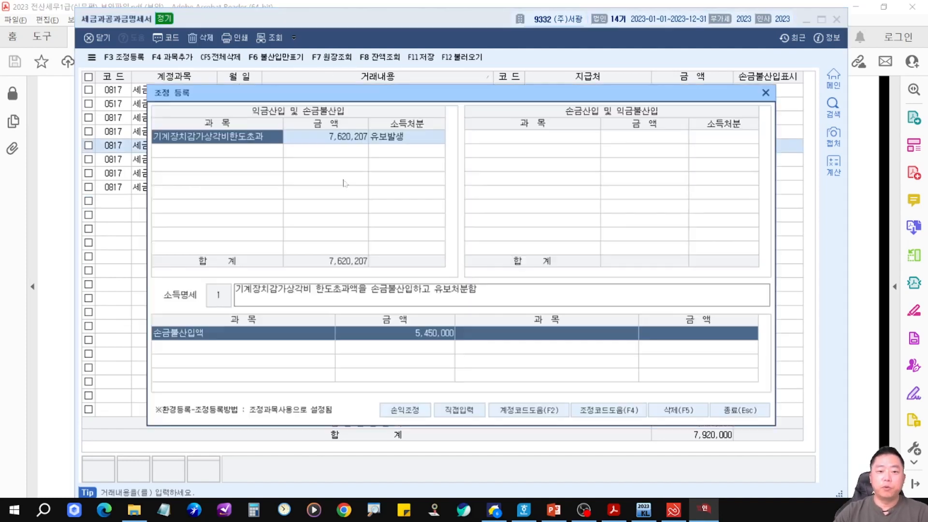
pyautogui.click(268, 152)
pyautogui.moveTo(305, 99); pyautogui.dragTo(320, 125)
pyautogui.click(474, 435)
pyautogui.moveTo(474, 125); pyautogui.dragTo(476, 168)
pyautogui.write('본사건물 정착 토지취득세')
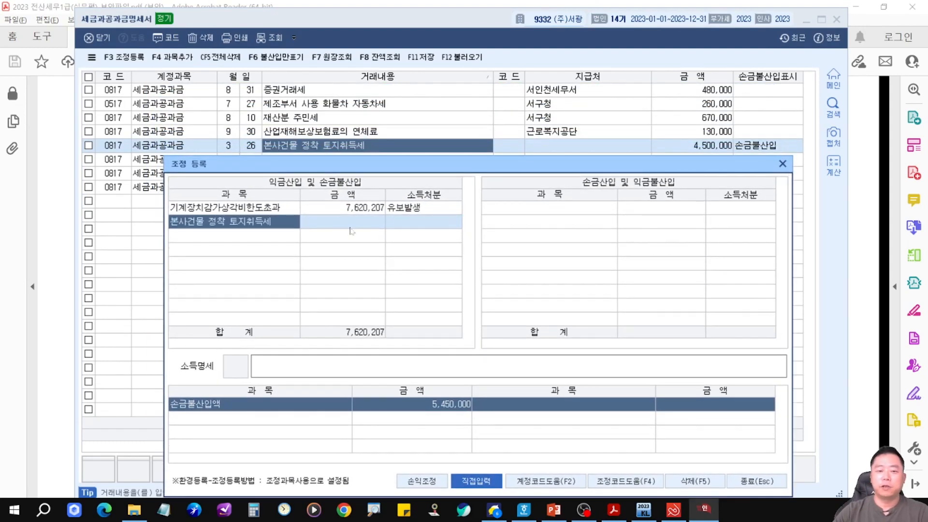
pyautogui.click(350, 228)
pyautogui.write('4500000')
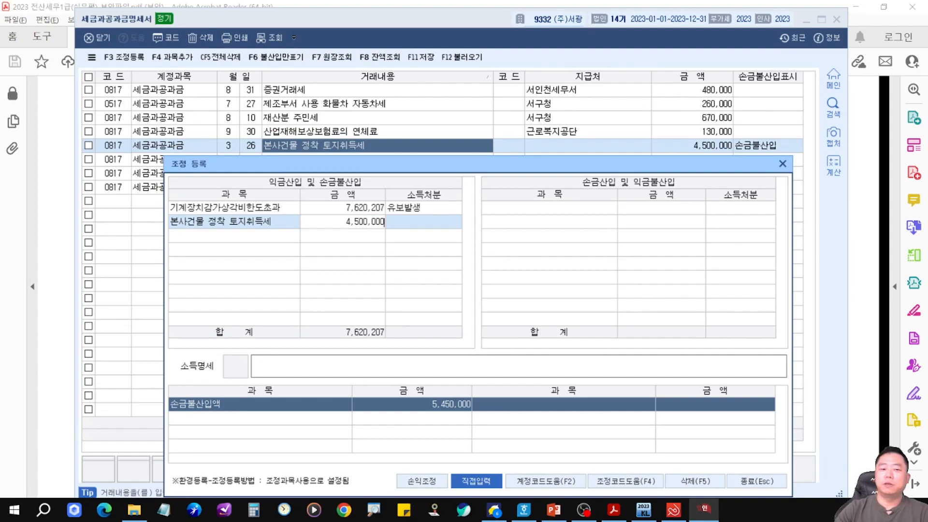
pyautogui.press('Return')
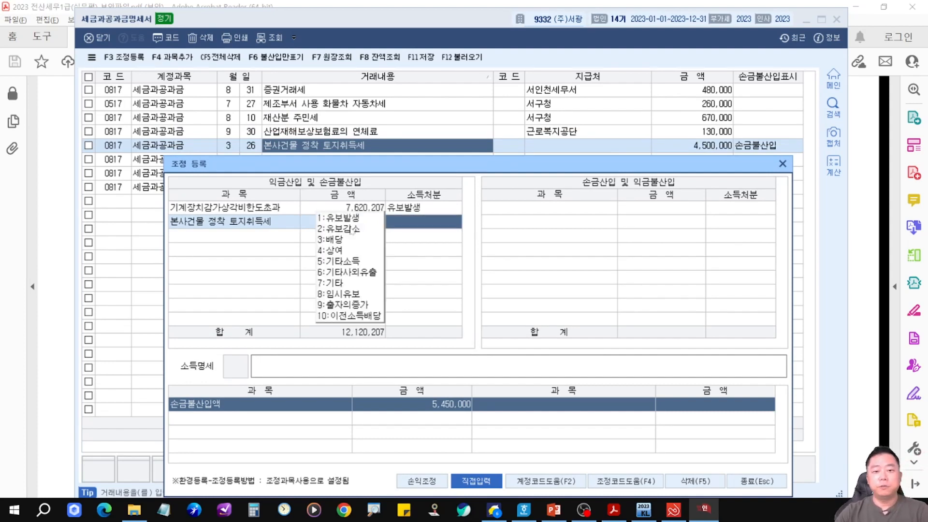
pyautogui.press('1')
pyautogui.press('Return')
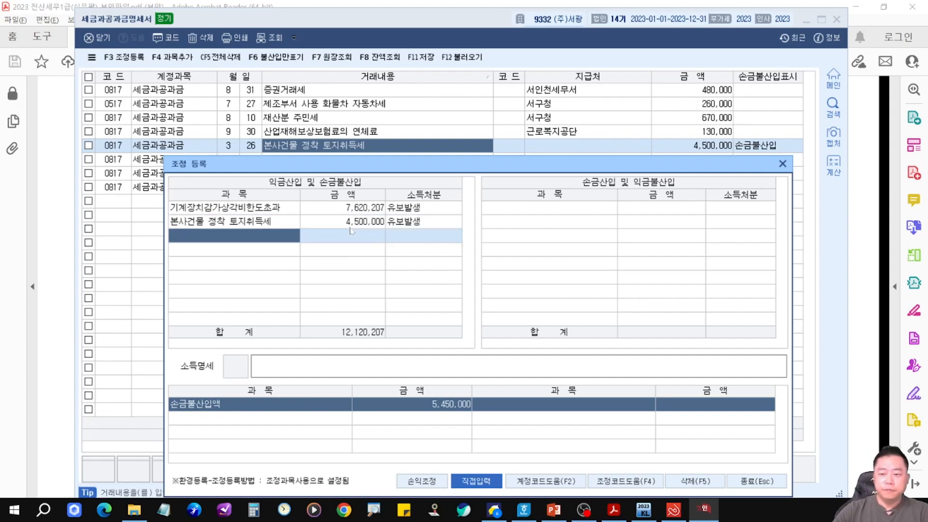
# Add 법인세분 지방소득세 as a 손금불산입 adjustment of 890,000 with 기타사외유출.
pyautogui.moveTo(371, 169); pyautogui.dragTo(371, 182)
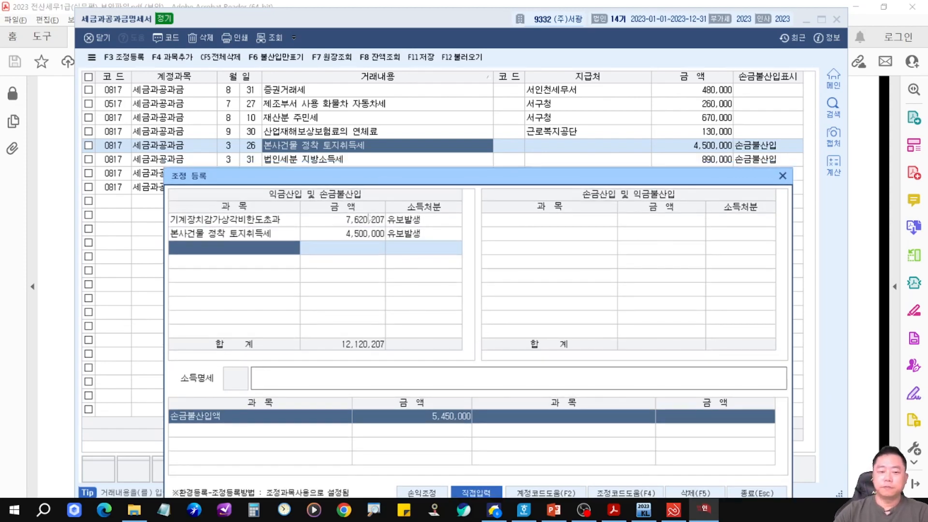
pyautogui.write('법인세분 ')
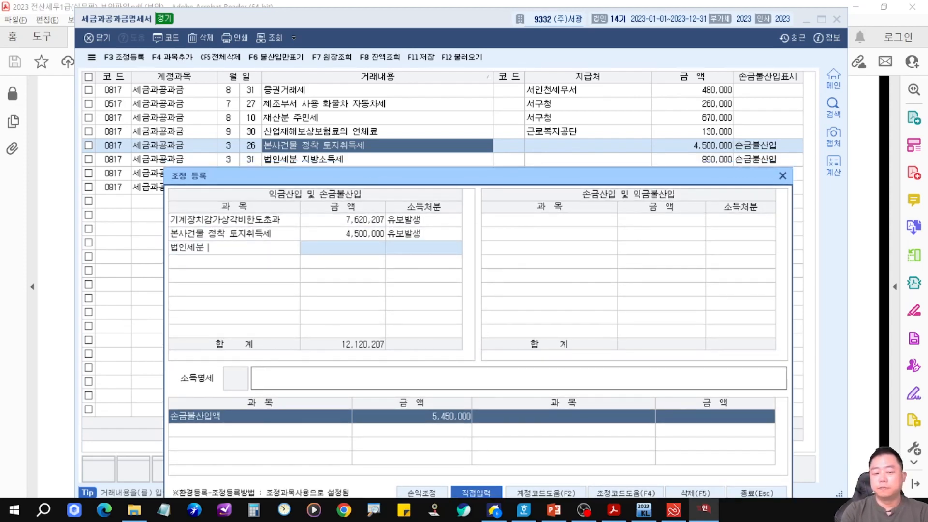
pyautogui.write('지방소득세')
pyautogui.press('Return')
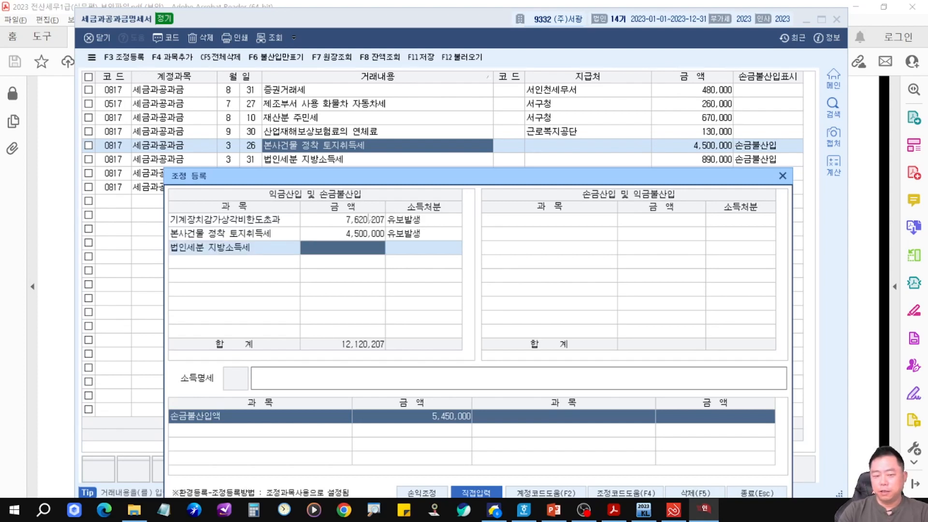
pyautogui.write('8900000')
pyautogui.press('Return')
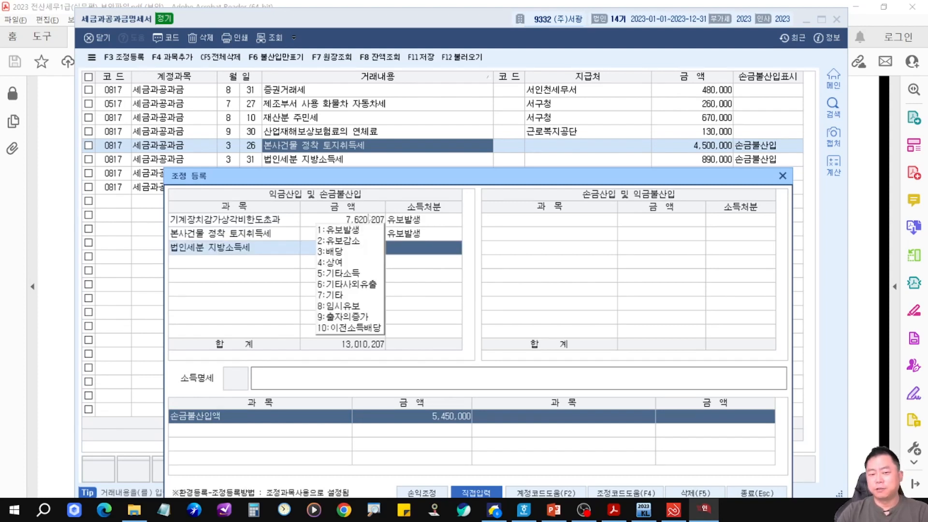
pyautogui.write('6')
pyautogui.press('Return')
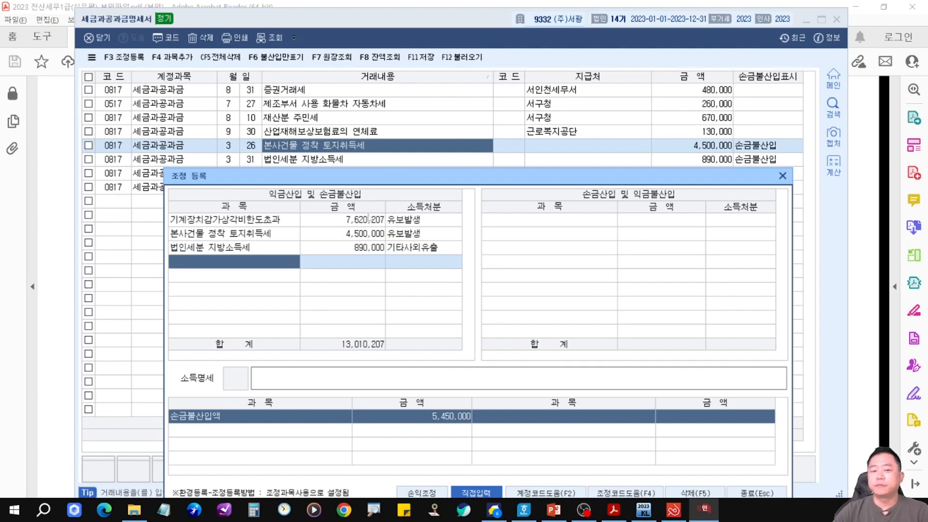
# Add 마케팅부서 승용차 속도위반 과태료 as a 손금불산입 adjustment of 60,000 with 기타사외유출, then close the adjustment dialog.
pyautogui.moveTo(260, 151); pyautogui.dragTo(357, 167)
pyautogui.moveTo(386, 236); pyautogui.dragTo(461, 259)
pyautogui.press('Escape')
pyautogui.moveTo(504, 176); pyautogui.dragTo(508, 195)
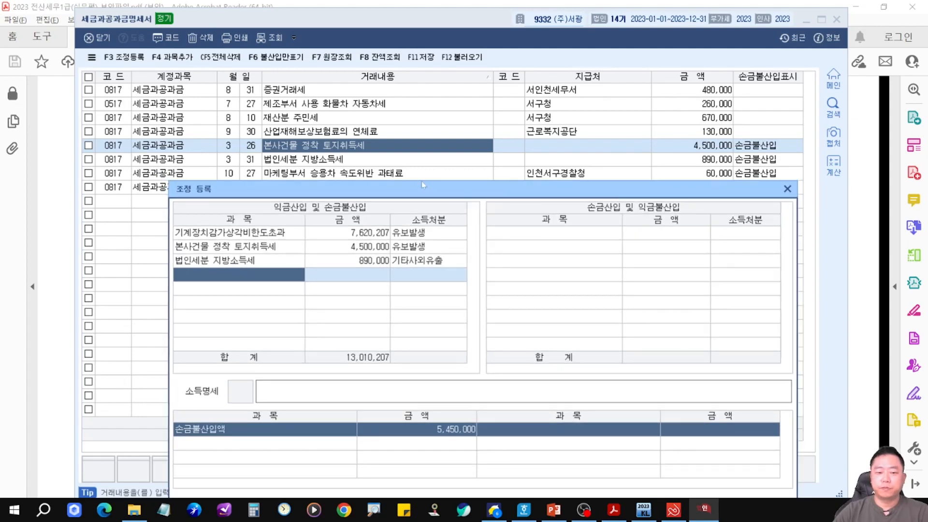
pyautogui.press('Escape')
pyautogui.click(419, 174)
pyautogui.press('F3')
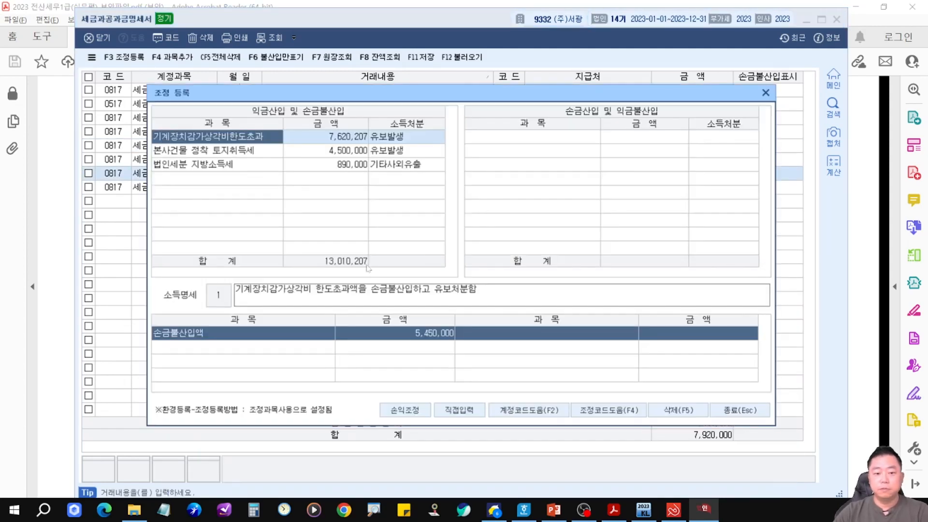
pyautogui.moveTo(329, 97); pyautogui.dragTo(361, 196)
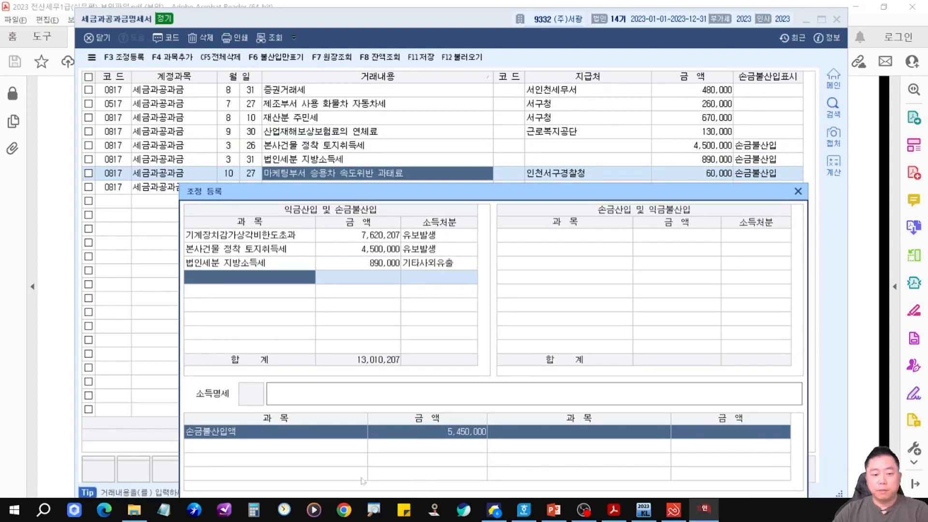
pyautogui.write('마케팅부서 승용차 속도위반 과태료')
pyautogui.press('Return')
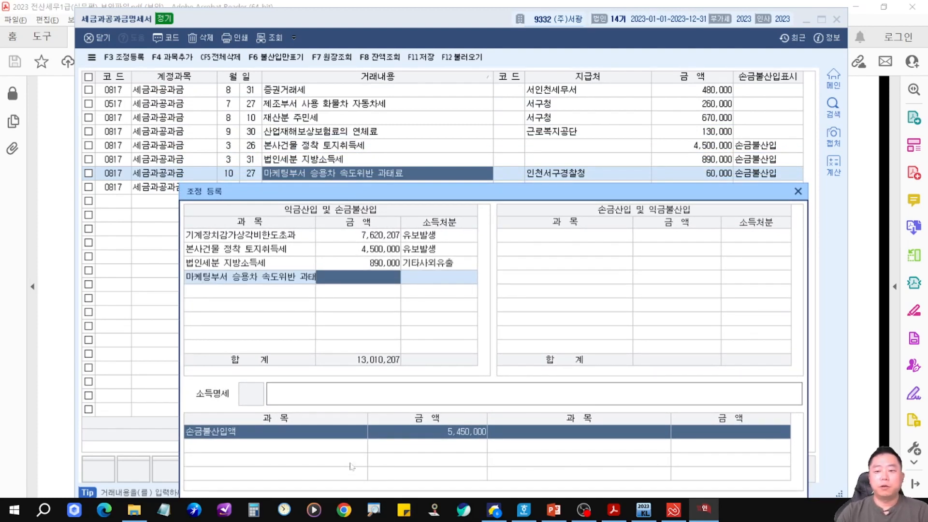
pyautogui.write('60000')
pyautogui.press('Return')
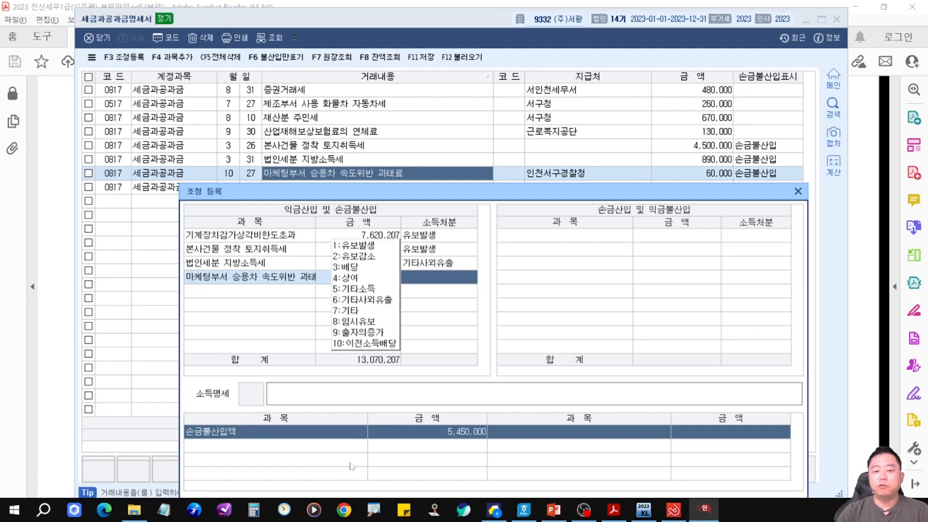
pyautogui.press('6')
pyautogui.press('Return')
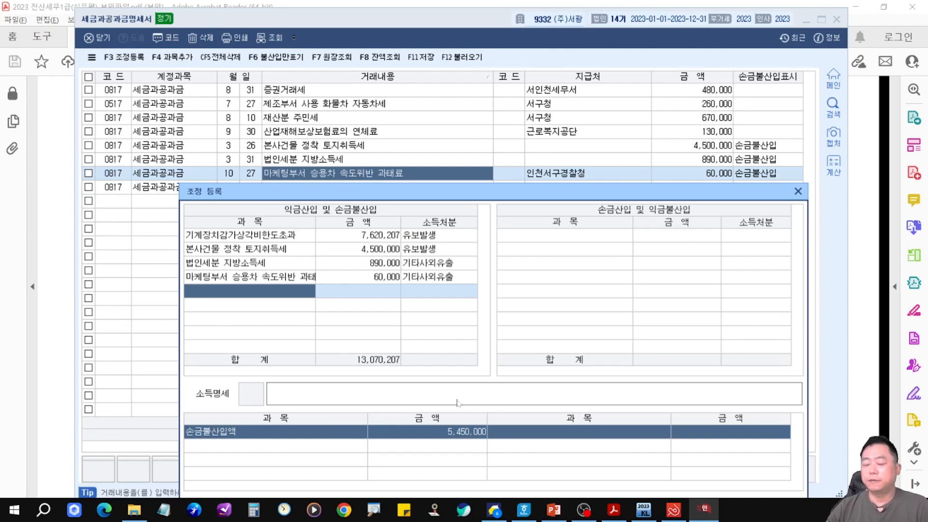
pyautogui.click(798, 191)
# Close the 세금과공과금명세서 window and bring up the next practice problem's list.
pyautogui.click(837, 19)
pyautogui.click(837, 141)
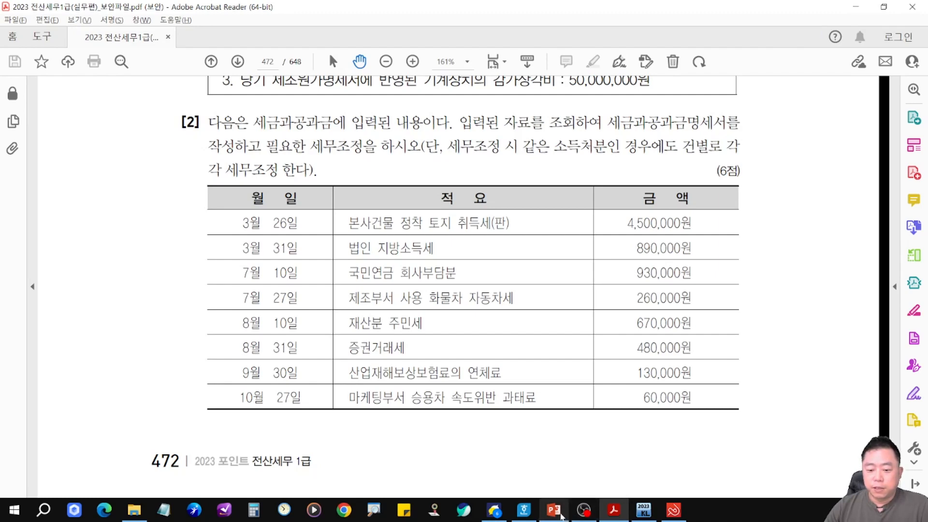
pyautogui.click(554, 510)
pyautogui.moveTo(226, 291); pyautogui.dragTo(457, 344)
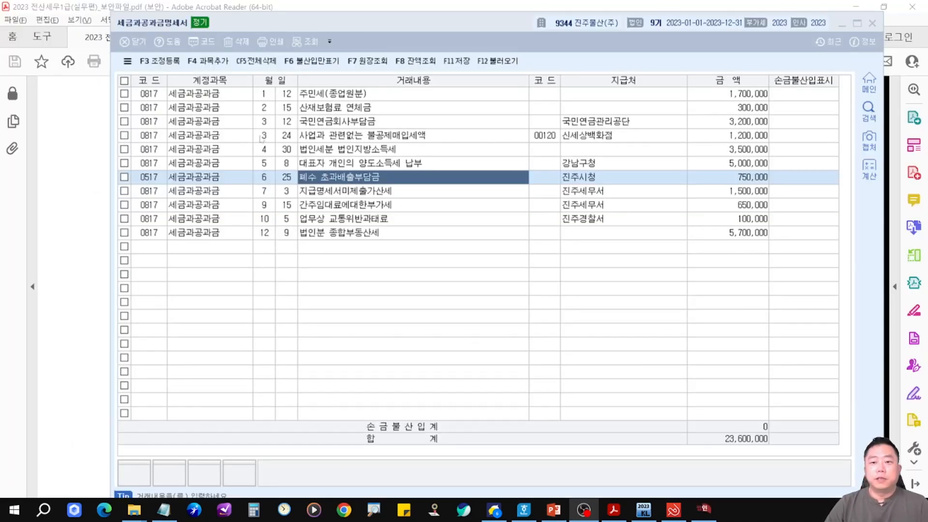
# Mark the 사업과 관련없는 불공제매입세액 row as 손금불산입.
pyautogui.click(382, 114)
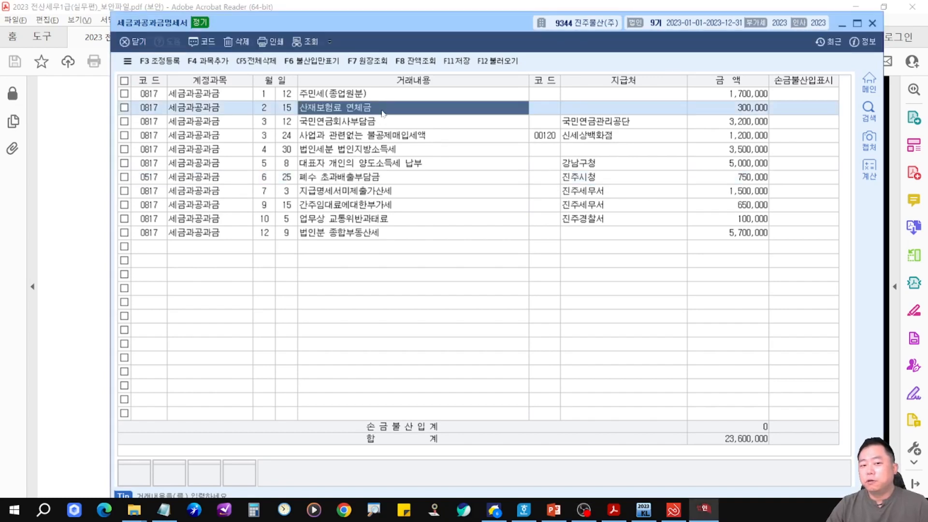
pyautogui.click(384, 118)
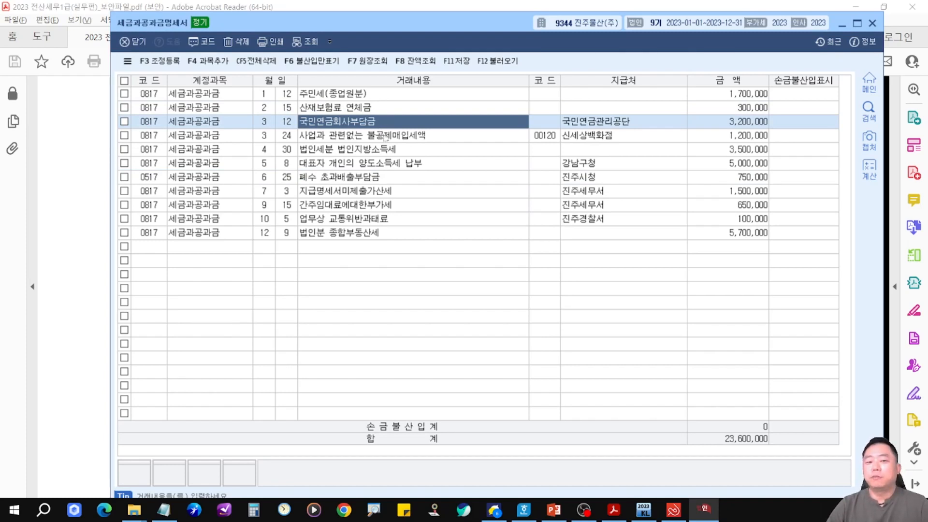
pyautogui.click(387, 137)
pyautogui.click(454, 151)
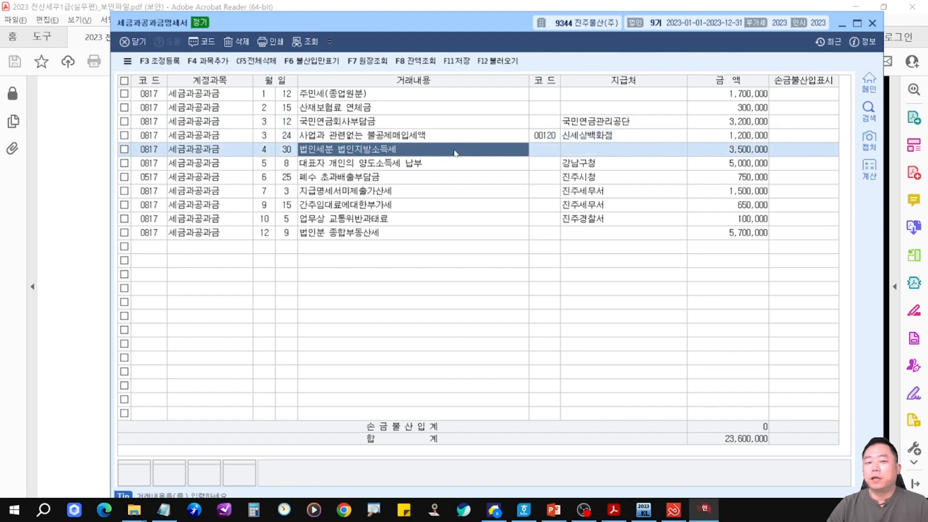
pyautogui.click(461, 139)
pyautogui.click(804, 140)
pyautogui.press('1')
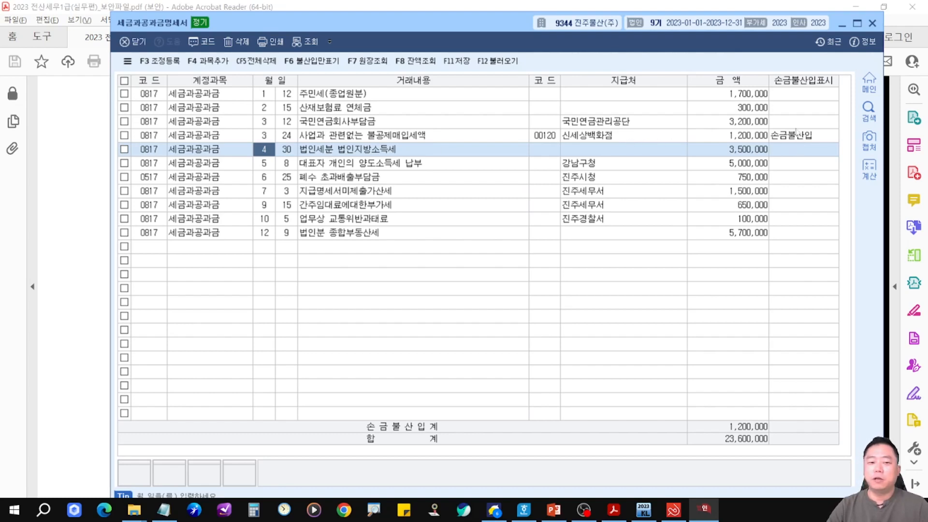
# Mark the 법인세분 법인지방소득세 and 대표자 개인의 양도소득세 납부 rows as 손금불산입.
pyautogui.click(337, 161)
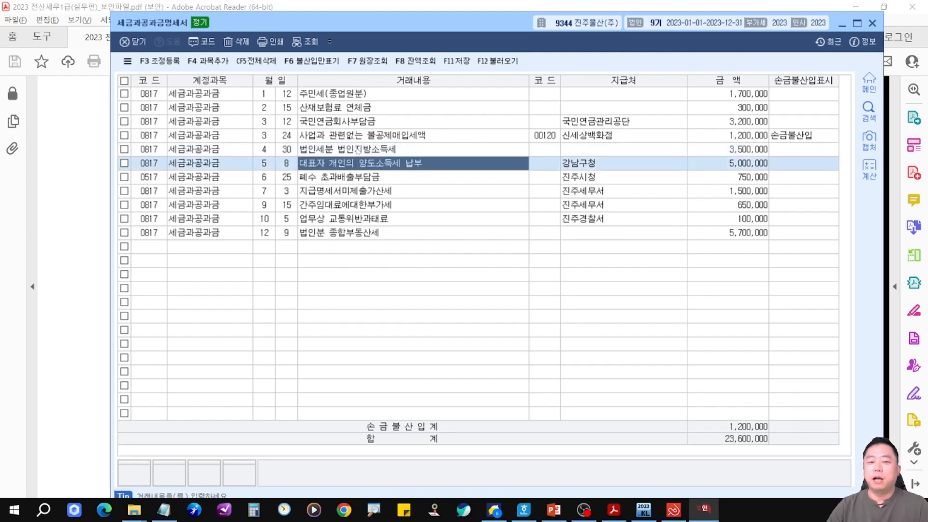
pyautogui.click(802, 152)
pyautogui.write('1')
pyautogui.press('Return')
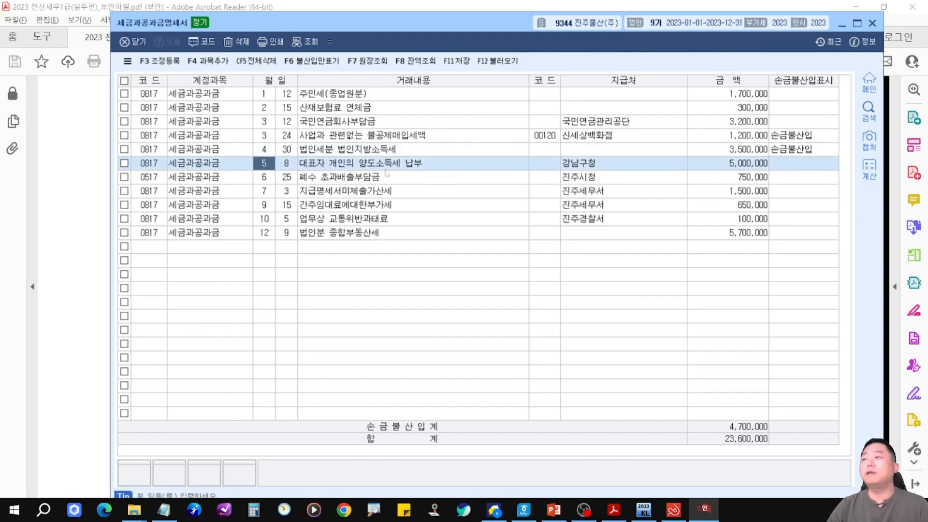
pyautogui.click(789, 166)
pyautogui.write('1')
pyautogui.press('Return')
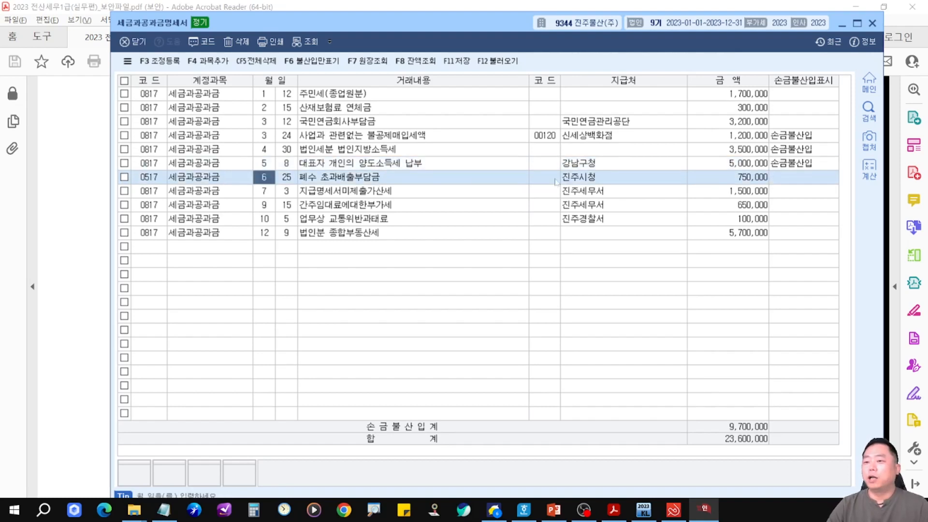
# Mark the 폐수 초과배출부담금 and 지급명세서미제출가산세 rows as 손금불산입.
pyautogui.click(799, 177)
pyautogui.write('1')
pyautogui.press('Return')
pyautogui.click(441, 193)
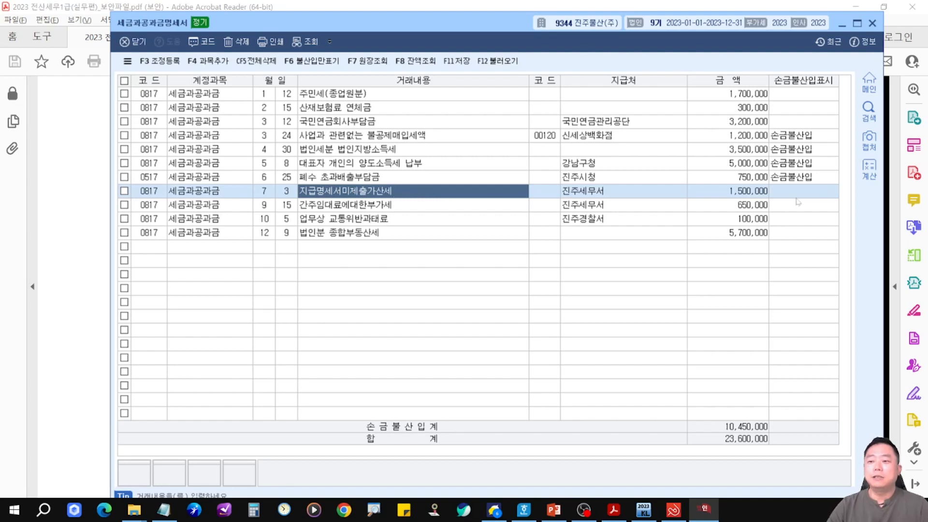
pyautogui.click(822, 193)
pyautogui.write('1')
pyautogui.press('Return')
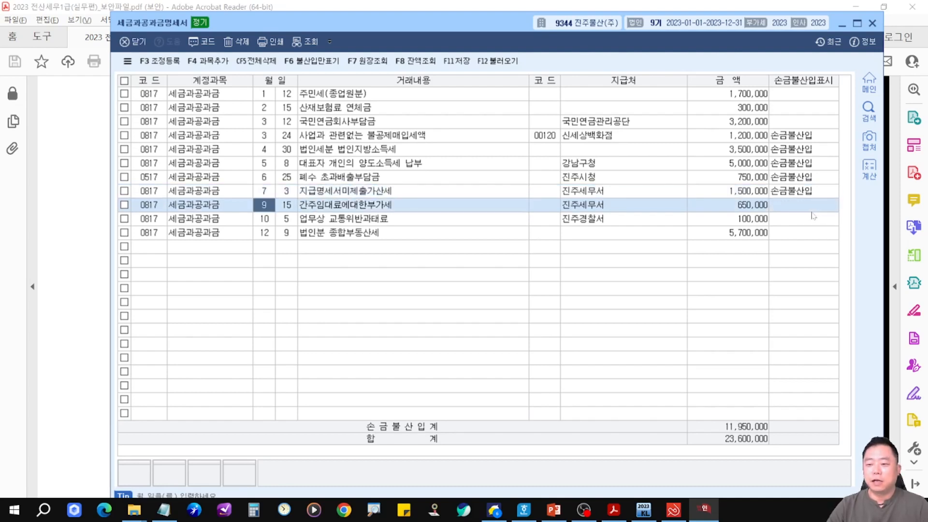
# Mark the 업무상 교통위반과태료 row as 손금불산입.
pyautogui.click(422, 219)
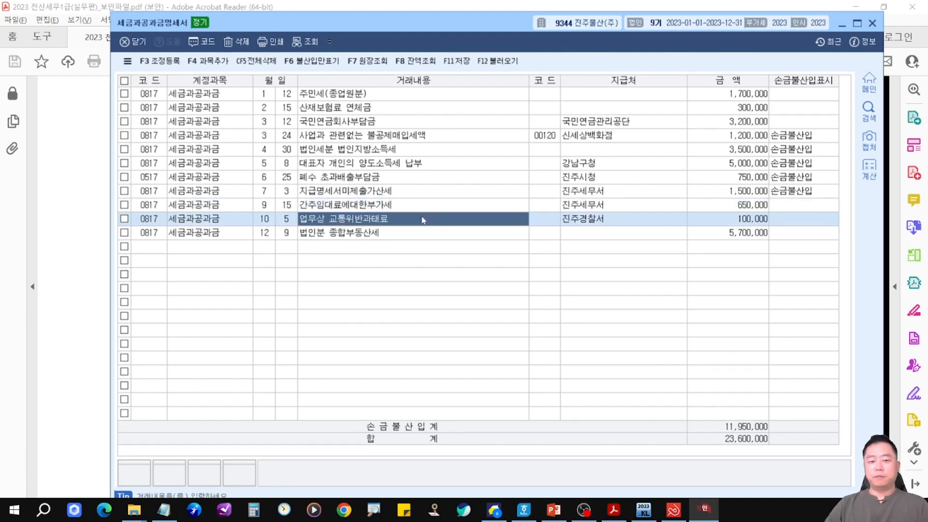
pyautogui.click(779, 218)
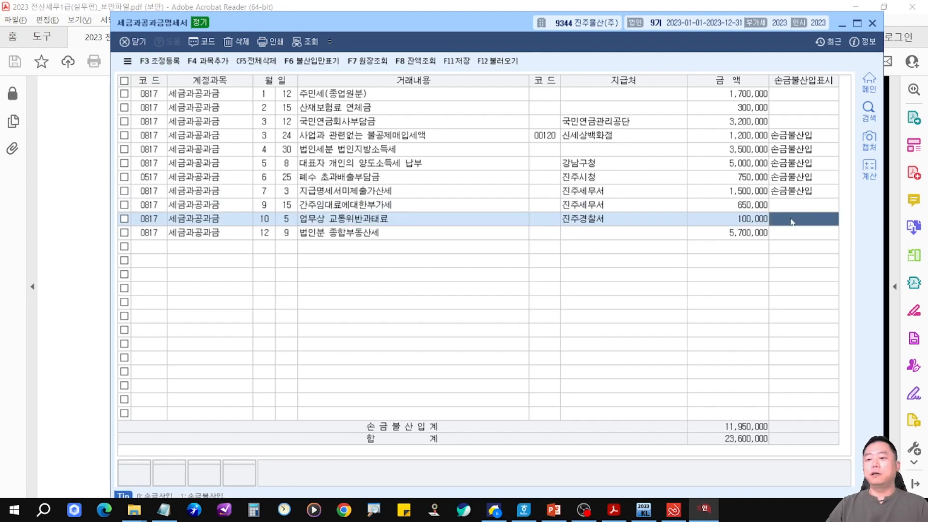
pyautogui.write('1')
pyautogui.press('Return')
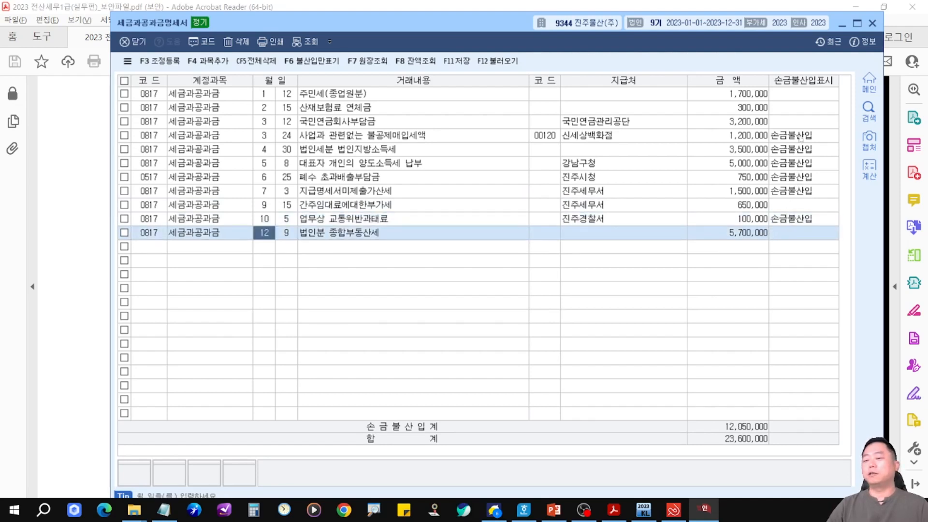
# Review the 손금불산입 items in the 조정등록 adjustment dialog, then close it.
pyautogui.press('F3')
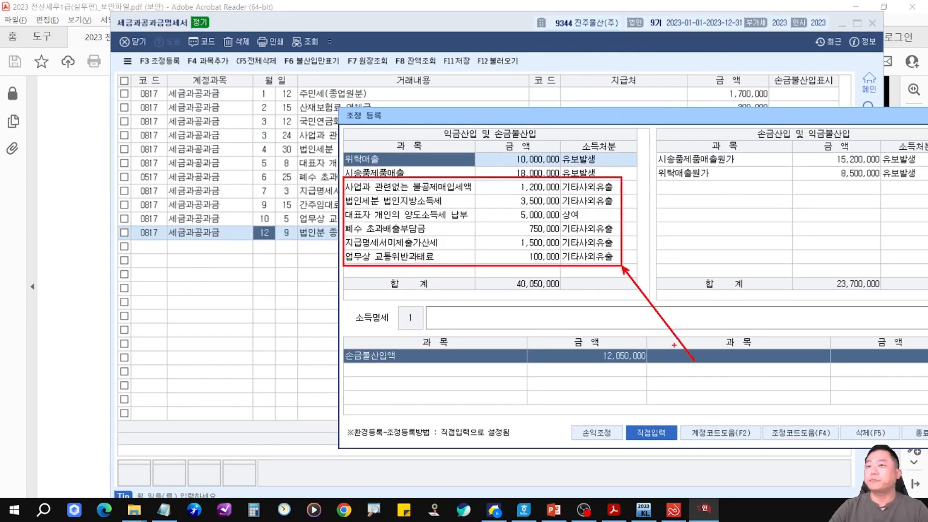
pyautogui.moveTo(671, 119)
pyautogui.mouseDown()
pyautogui.moveTo(575, 173)
pyautogui.moveTo(580, 160)
pyautogui.mouseUp()
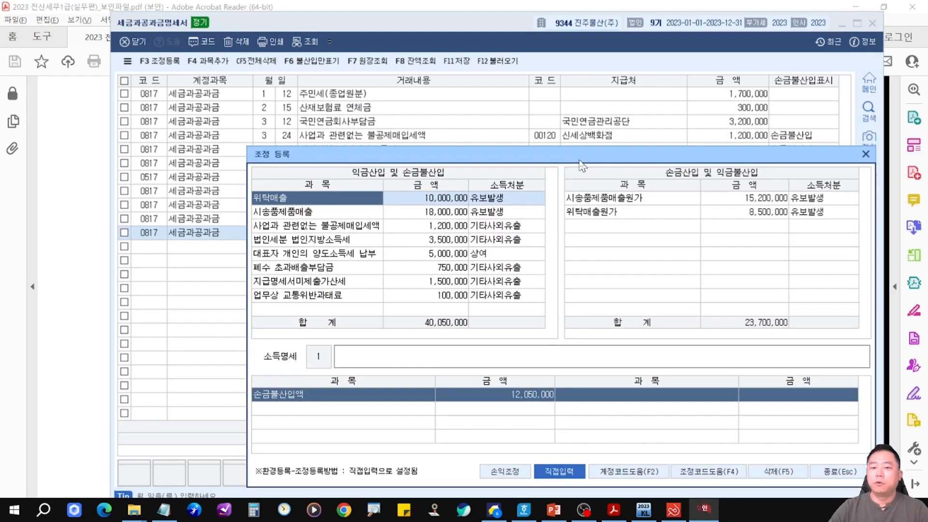
pyautogui.click(298, 226)
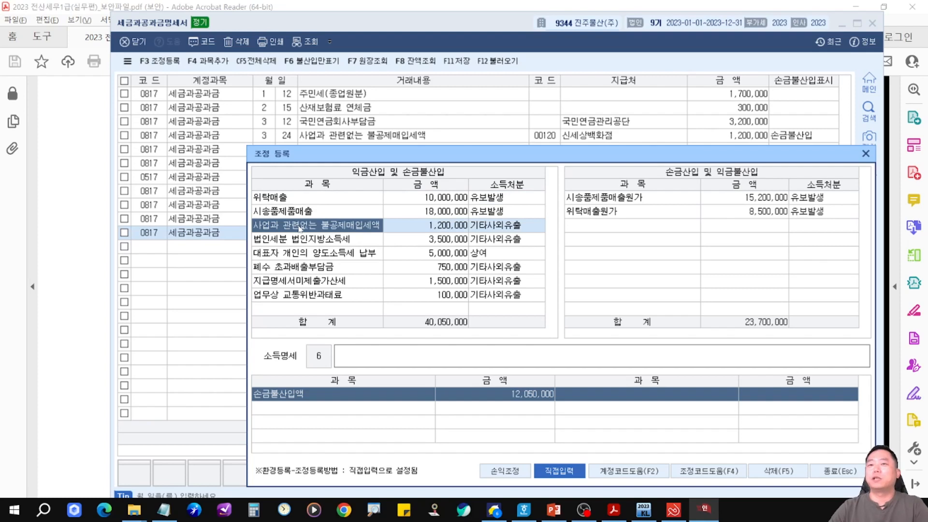
pyautogui.press('Escape')
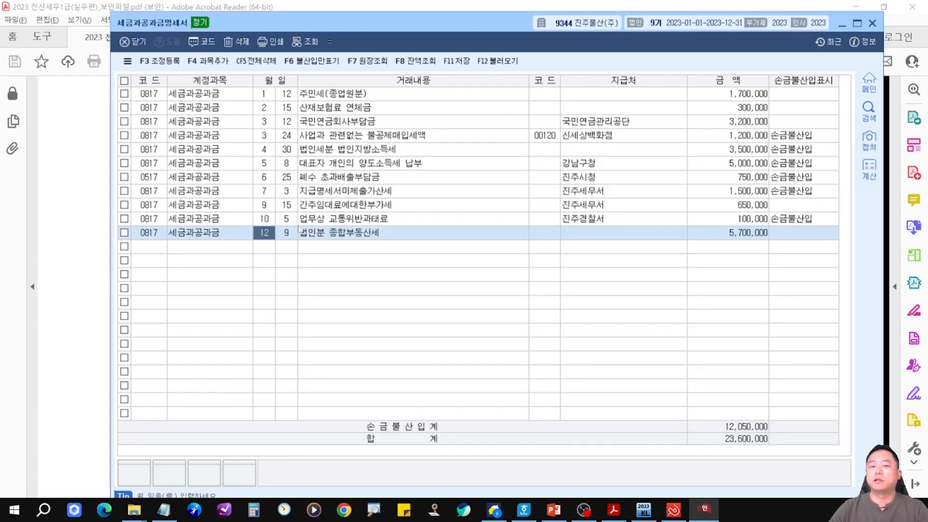
# Reopen the 조정등록 adjustment dialog from the 불공제매입세액 row, clear the accidental extra entry, and close it.
pyautogui.click(378, 139)
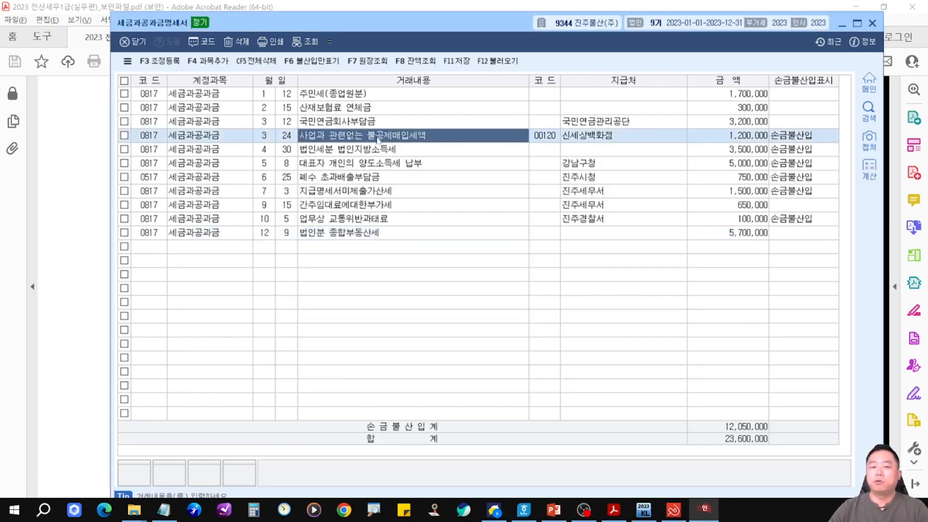
pyautogui.press('F3')
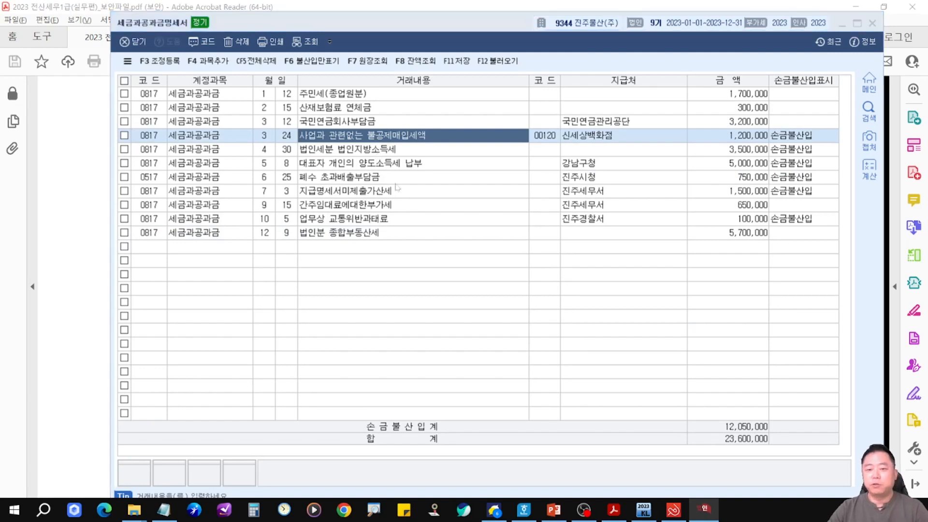
pyautogui.click(272, 251)
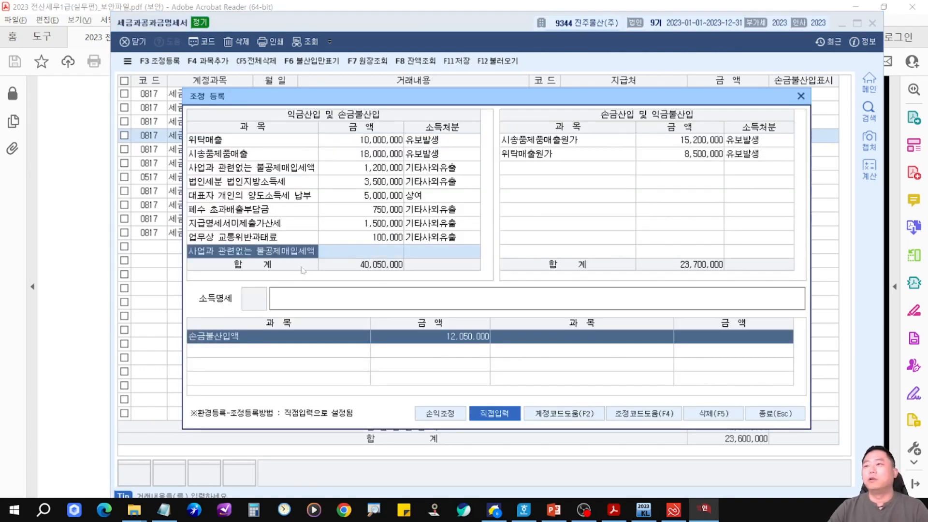
pyautogui.press('BackSpace')
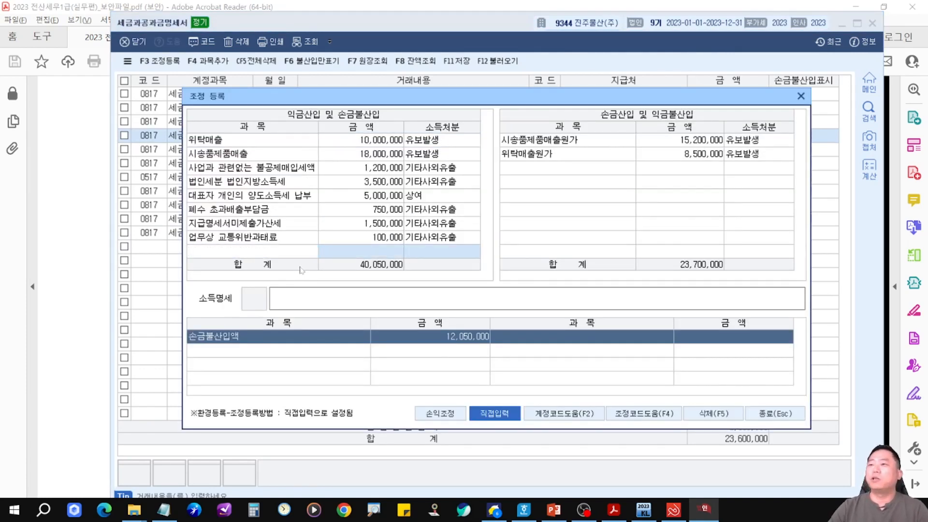
pyautogui.click(284, 224)
pyautogui.press('Escape')
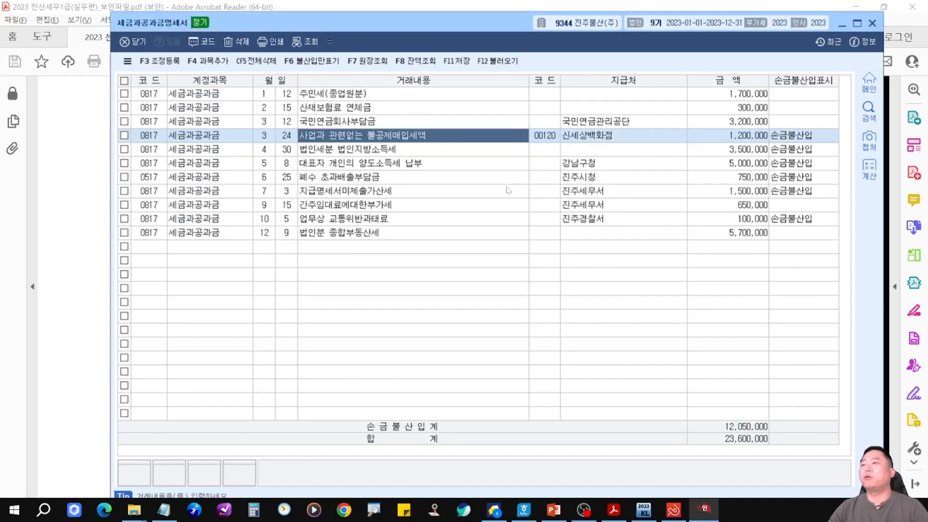
# Search for and open Notepad.
pyautogui.click(16, 510)
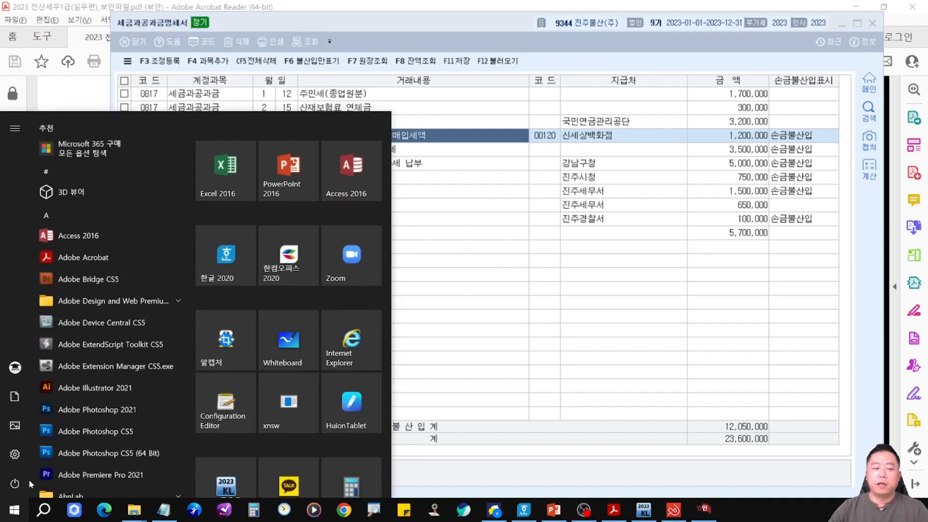
pyautogui.click(43, 510)
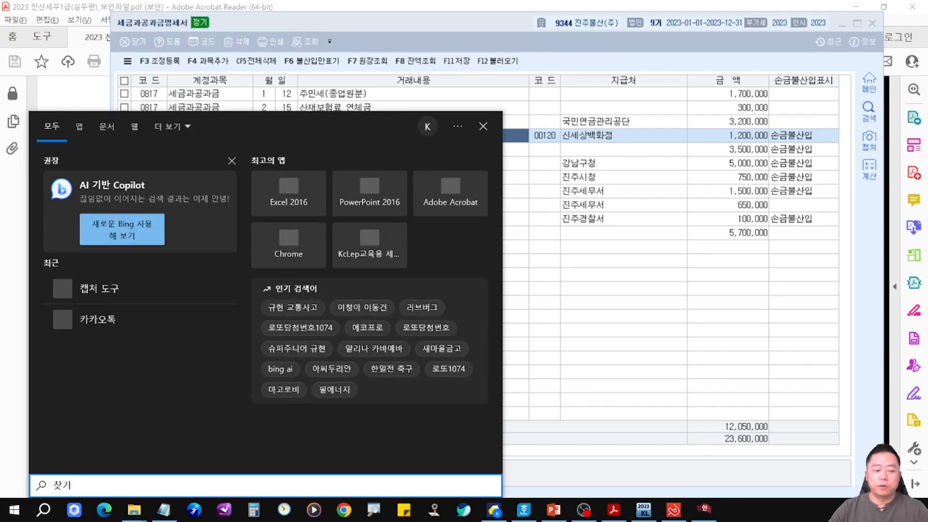
pyautogui.write('m')
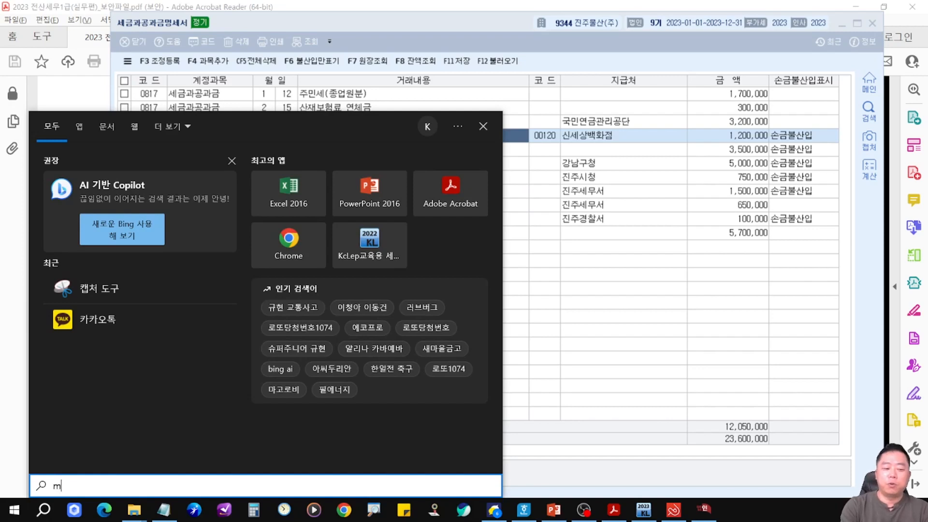
pyautogui.write('emo')
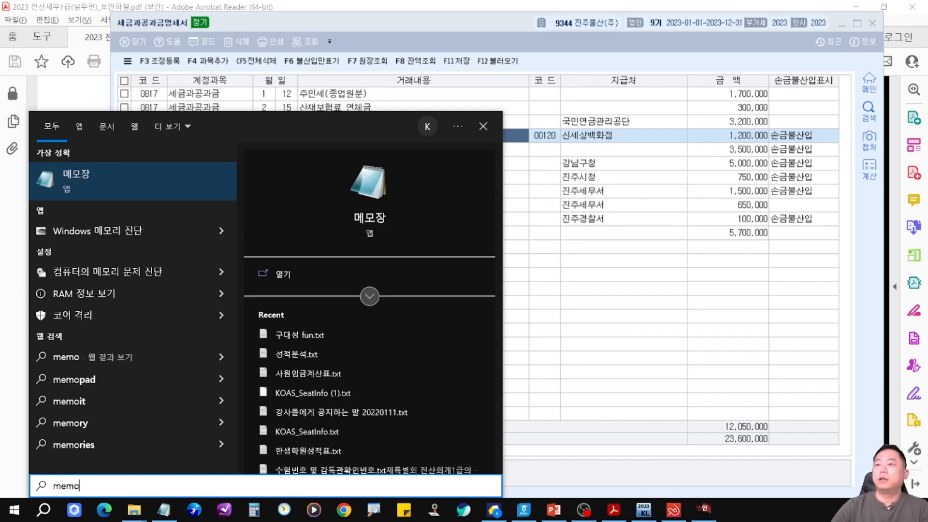
pyautogui.press('Return')
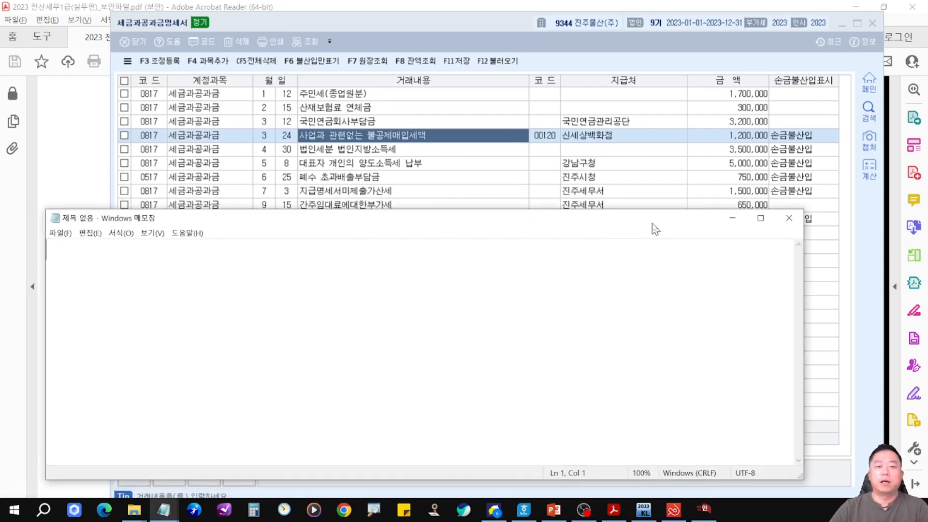
# Copy the descriptions of the four 손금불산입 rows, from 사업과 관련없는 불공제매입세액 to 폐수 초과배출부담금, into Notepad line by line.
pyautogui.click(394, 149)
pyautogui.hotkey('ctrl', 'c')
pyautogui.hotkey('alt', 'Tab')
pyautogui.hotkey('ctrl', 'v')
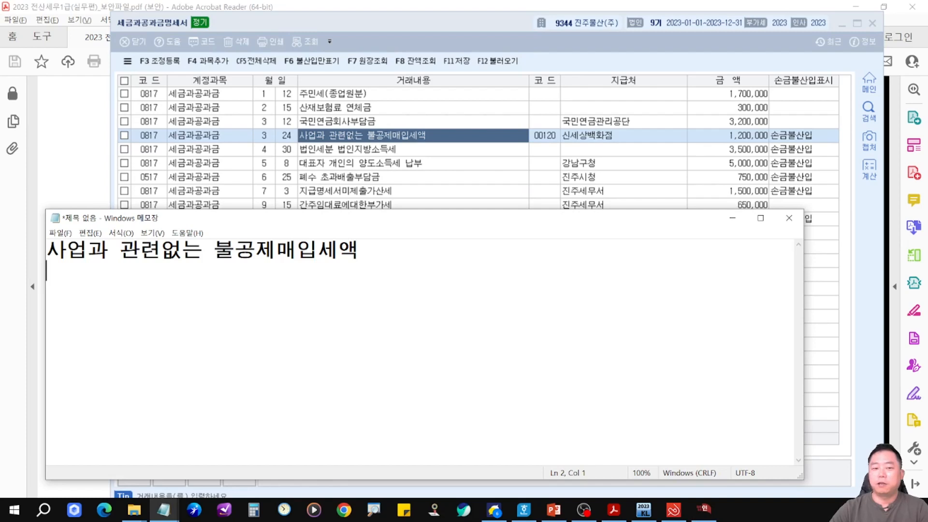
pyautogui.hotkey('alt', 'Tab')
pyautogui.press('Down')
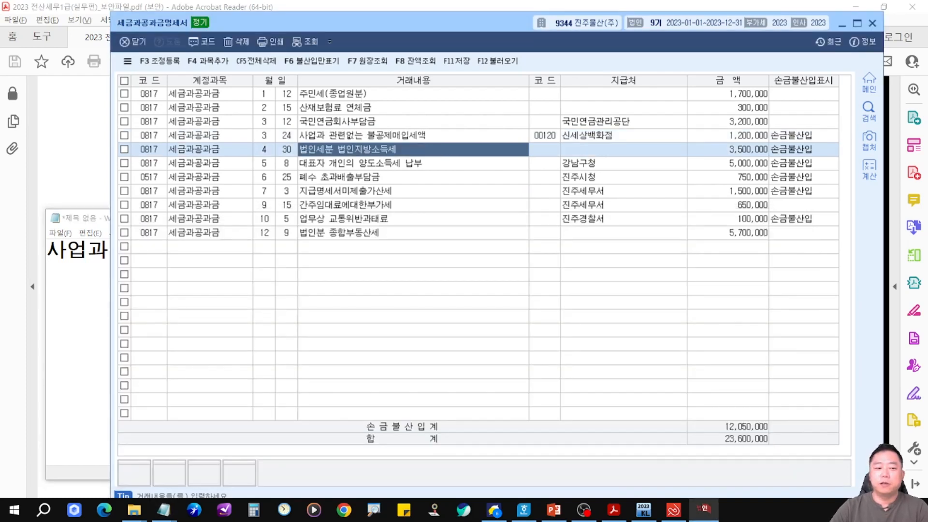
pyautogui.hotkey('ctrl', 'c')
pyautogui.hotkey('alt', 'Tab')
pyautogui.hotkey('ctrl', 'v')
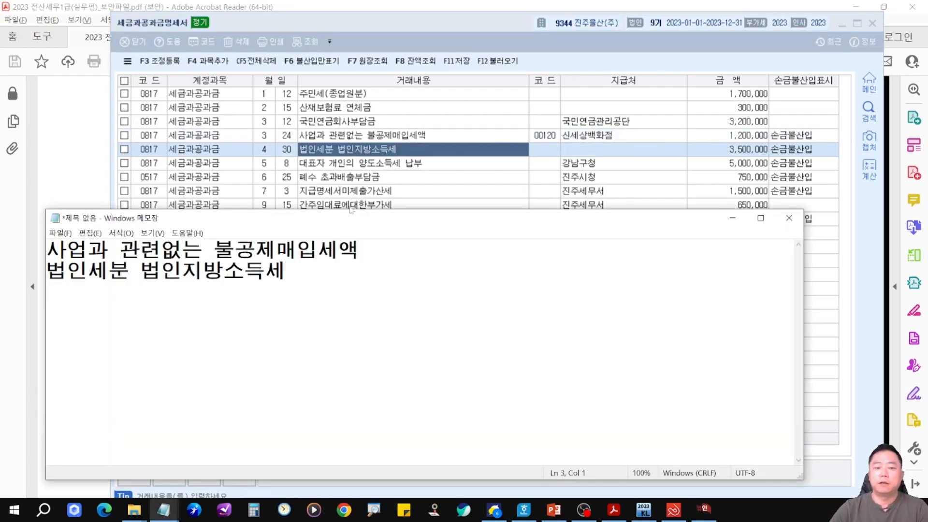
pyautogui.hotkey('alt', 'Tab')
pyautogui.press('Down')
pyautogui.hotkey('ctrl', 'c')
pyautogui.hotkey('alt', 'Tab')
pyautogui.press('Return')
pyautogui.hotkey('ctrl', 'v')
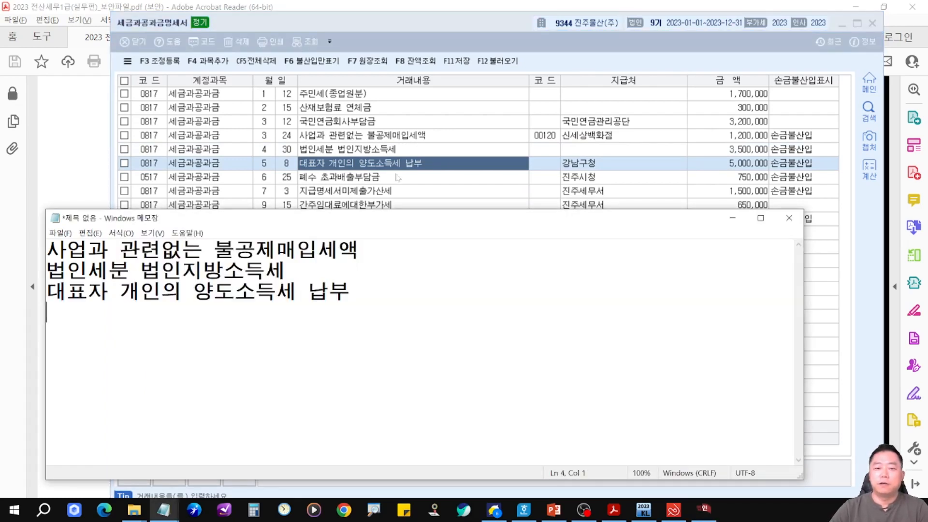
pyautogui.hotkey('alt', 'Tab')
pyautogui.press('Down')
pyautogui.hotkey('ctrl', 'c')
pyautogui.hotkey('alt', 'Tab')
pyautogui.press('Return')
pyautogui.hotkey('ctrl', 'v')
pyautogui.press('Return')
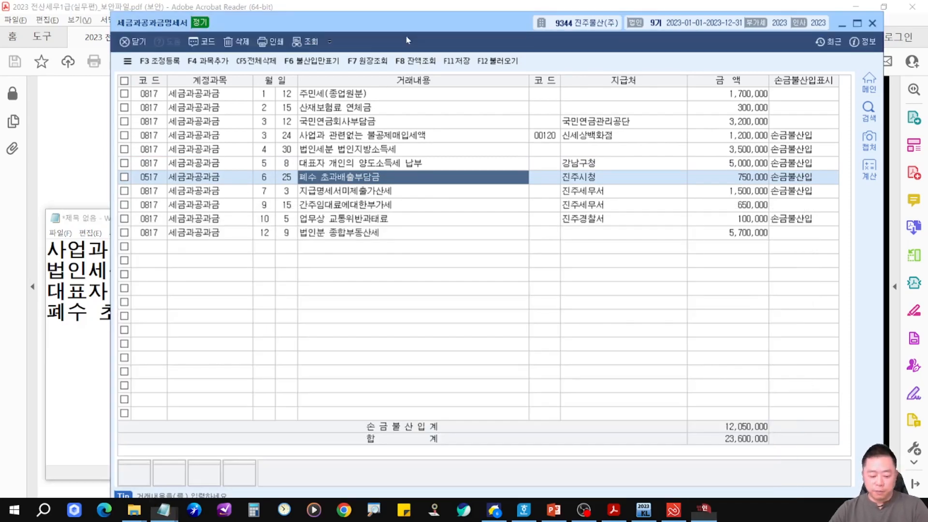
# Open the 조정등록 adjustment dialog, then close Notepad without saving.
pyautogui.hotkey('alt', 'Tab')
pyautogui.press('F3')
pyautogui.hotkey('alt', 'Tab')
pyautogui.moveTo(359, 249); pyautogui.dragTo(5, 242)
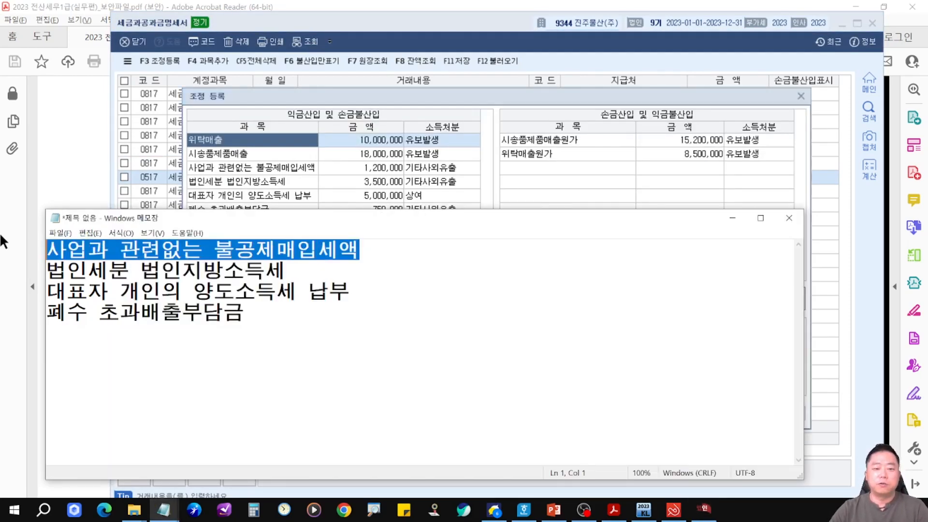
pyautogui.click(382, 114)
pyautogui.click(67, 250)
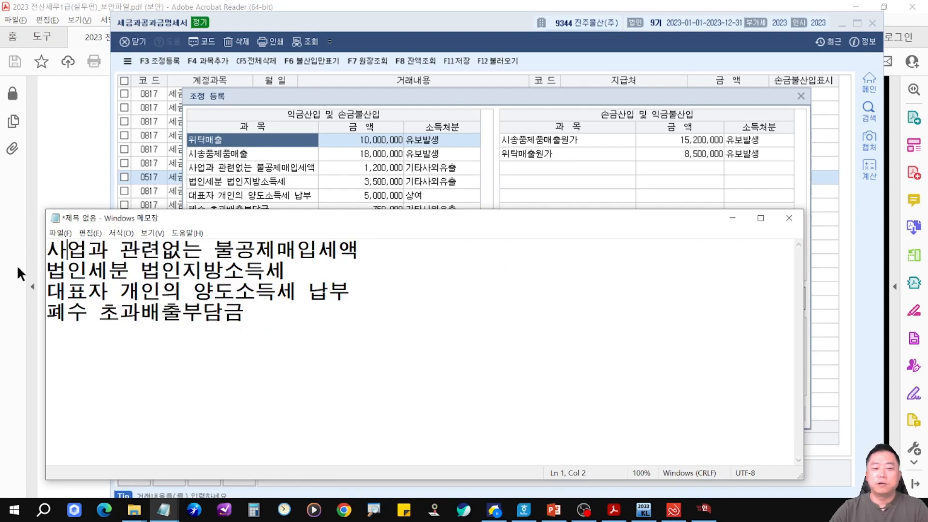
pyautogui.click(788, 220)
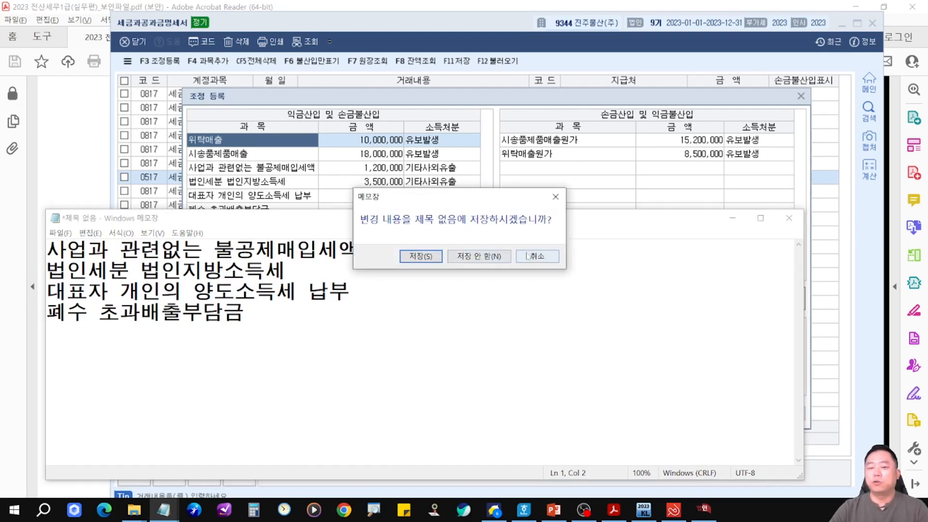
pyautogui.click(498, 261)
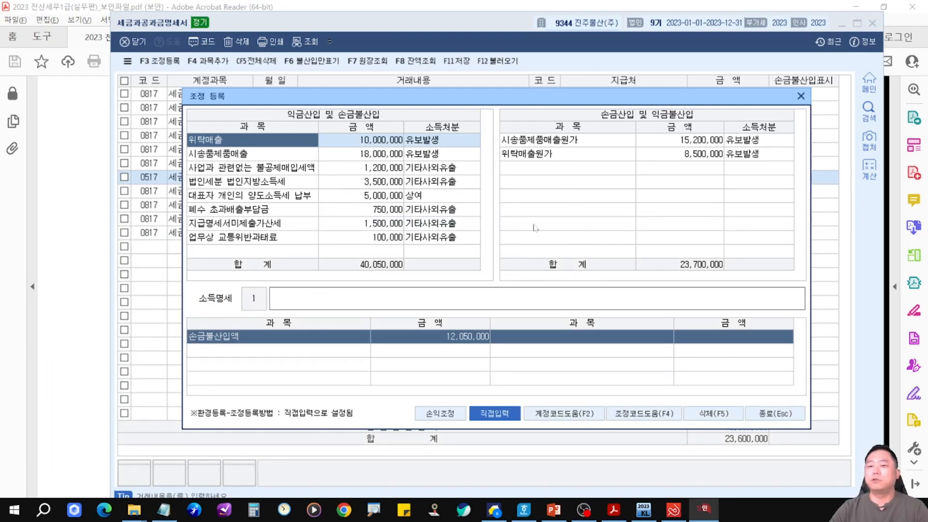
# Compare the 조정등록 손금불산입 entries with the statement rows, then close the dialog.
pyautogui.moveTo(666, 103); pyautogui.dragTo(682, 162)
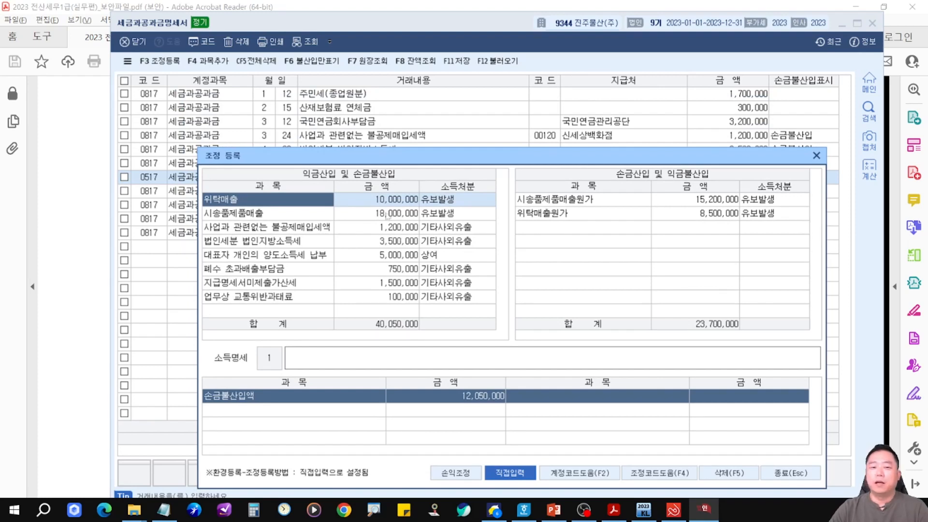
pyautogui.moveTo(296, 125)
pyautogui.mouseDown()
pyautogui.moveTo(405, 153)
pyautogui.moveTo(439, 145)
pyautogui.mouseUp()
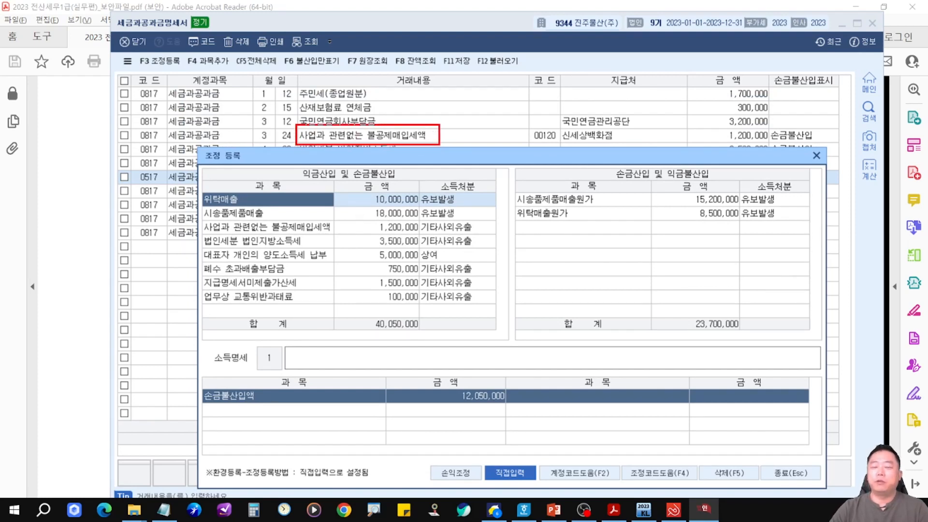
pyautogui.press('Escape')
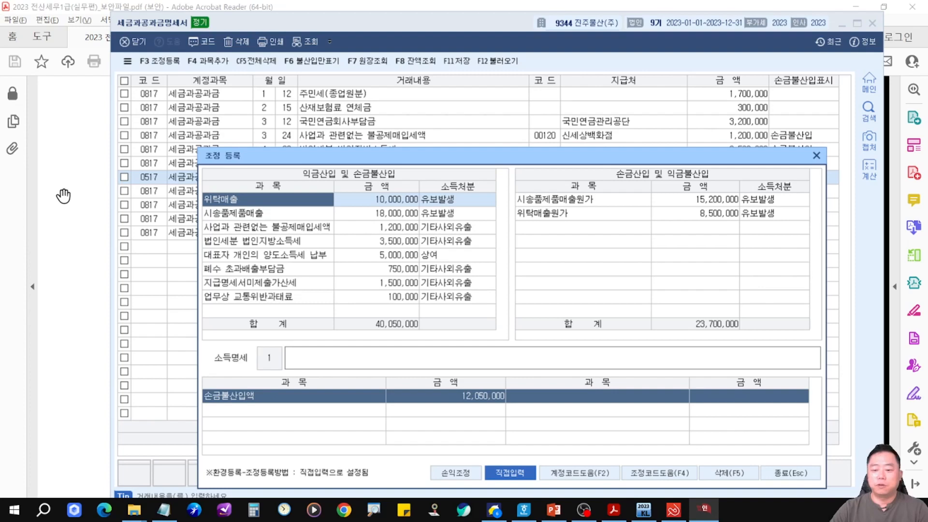
pyautogui.click(817, 155)
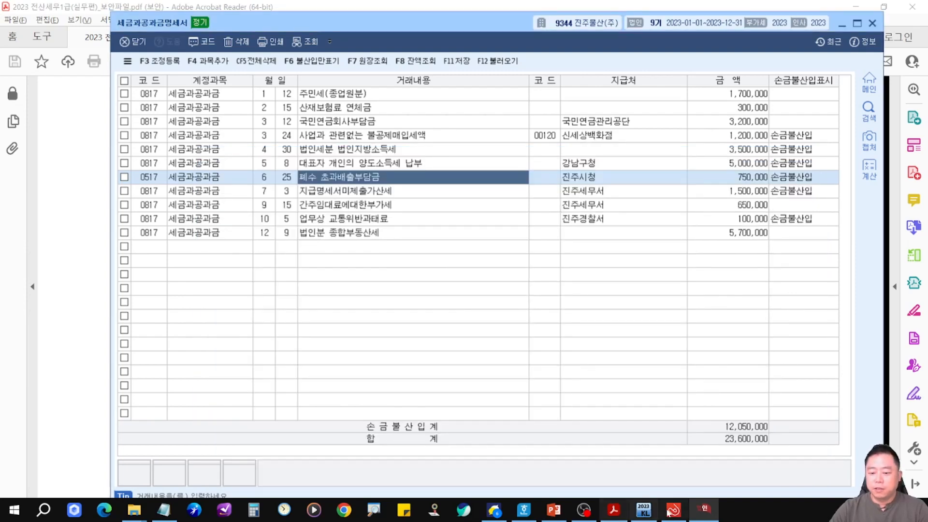
# Check the practice problem list on the lecture slide, then return to the statement for company 9304.
pyautogui.click(554, 511)
pyautogui.moveTo(232, 156)
pyautogui.mouseDown()
pyautogui.moveTo(360, 196)
pyautogui.moveTo(478, 204)
pyautogui.mouseUp()
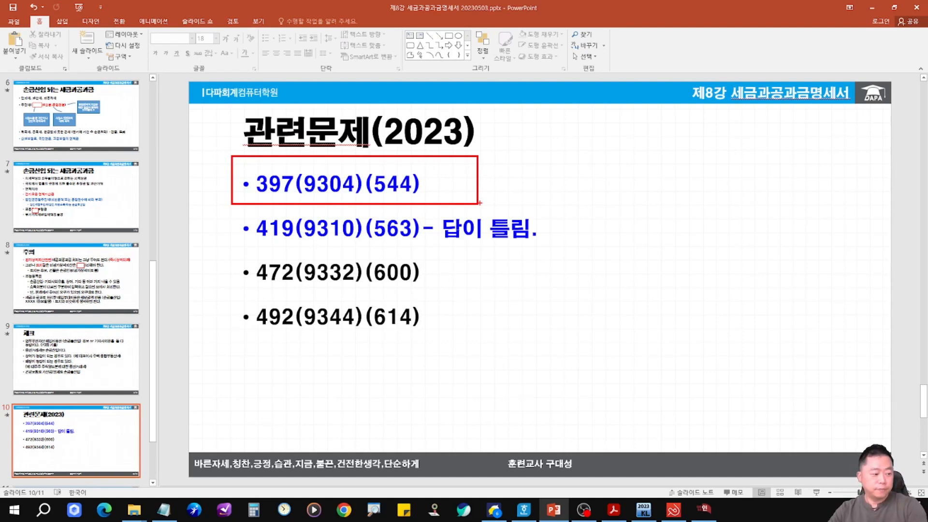
pyautogui.press('Escape')
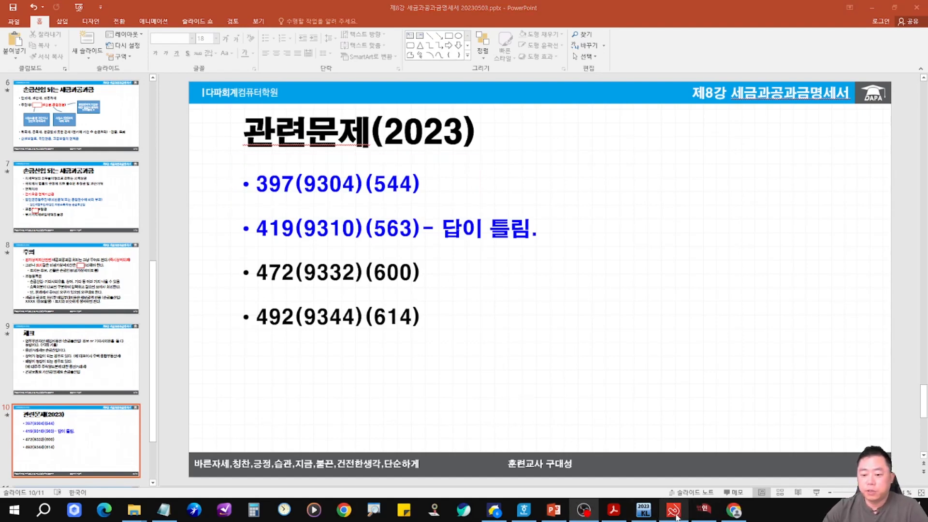
pyautogui.click(704, 510)
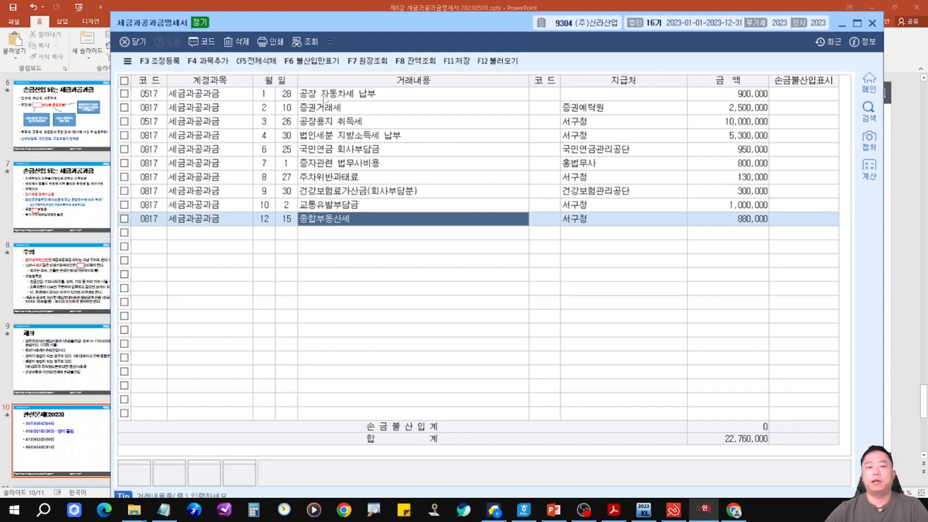
# Mark the 증자관련 법무사비용 row as 손금불산입.
pyautogui.click(342, 113)
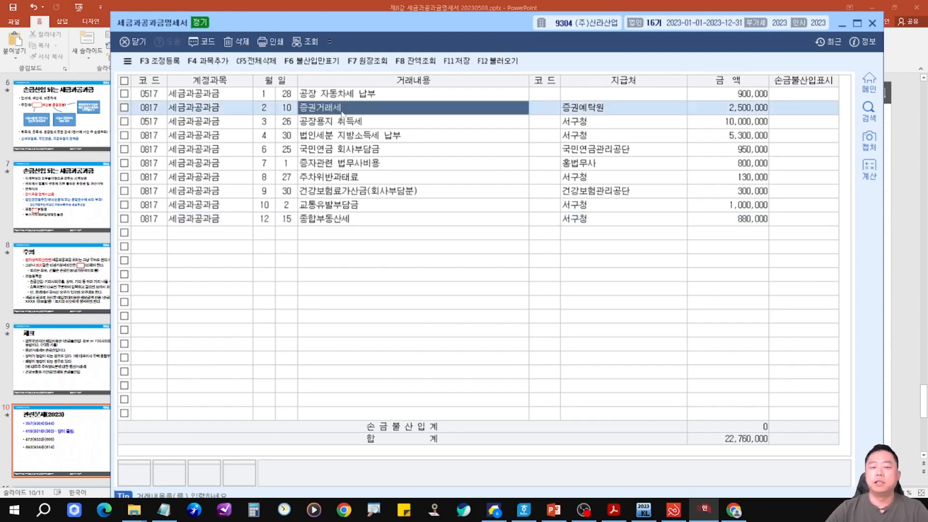
pyautogui.click(334, 168)
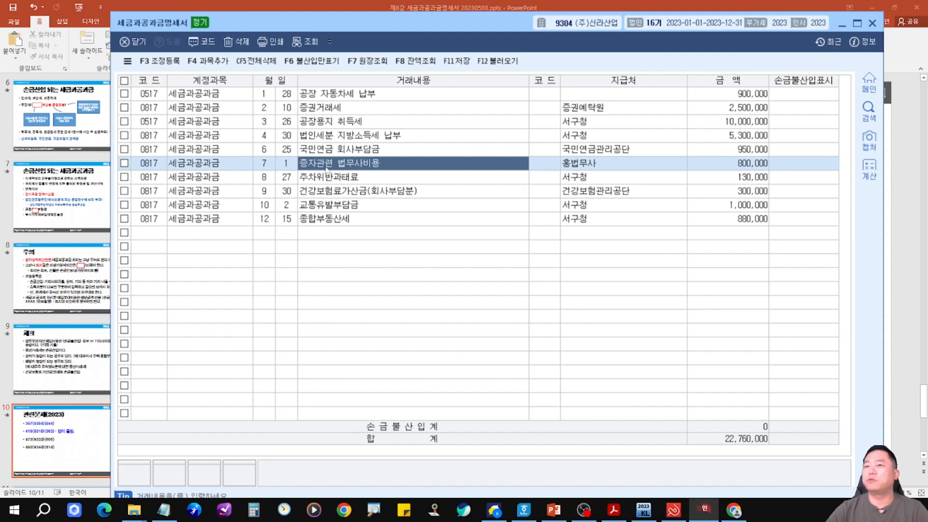
pyautogui.click(798, 167)
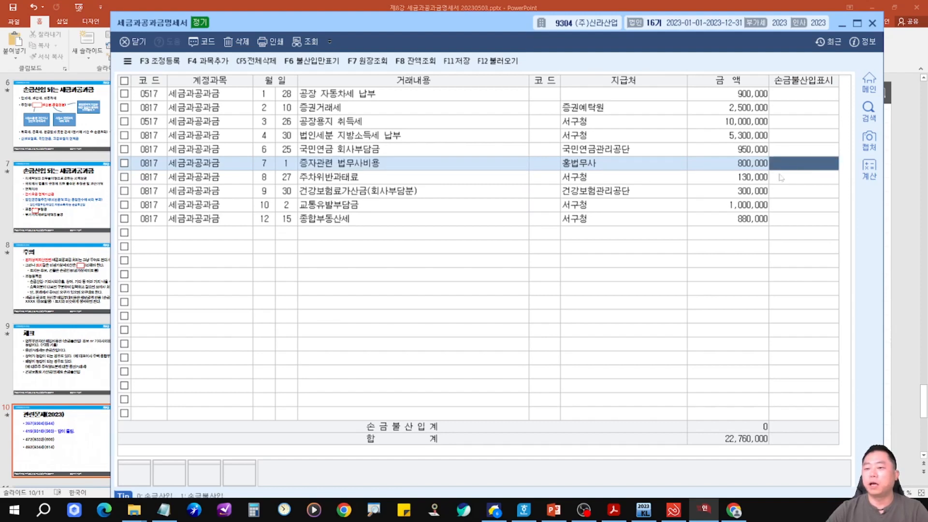
pyautogui.write('1')
pyautogui.press('Return')
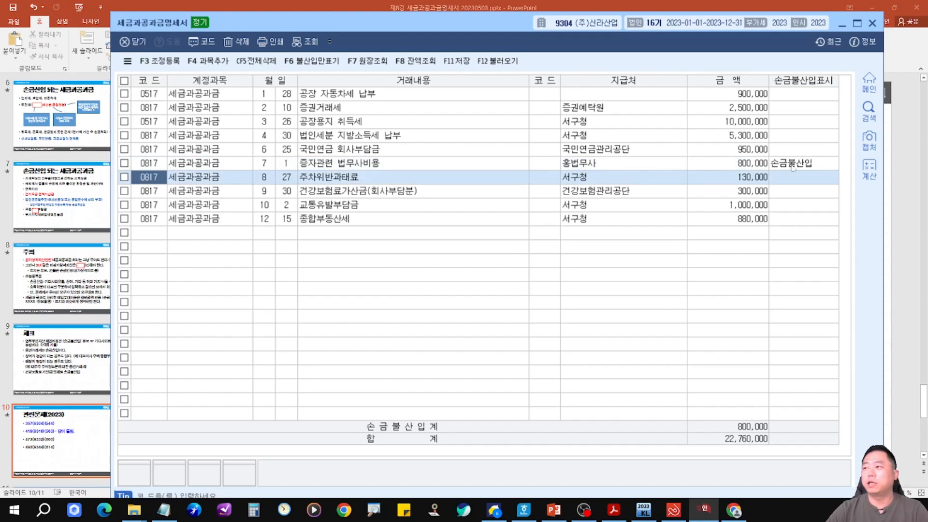
pyautogui.click(793, 164)
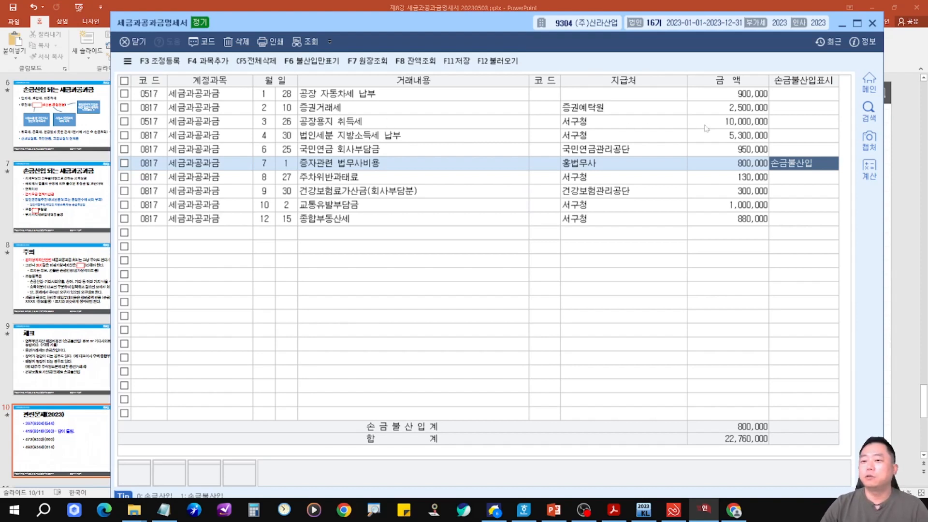
# Mark the 공장용지 취득세 and 법인세분 지방소득세 납부 rows as 손금불산입.
pyautogui.click(797, 127)
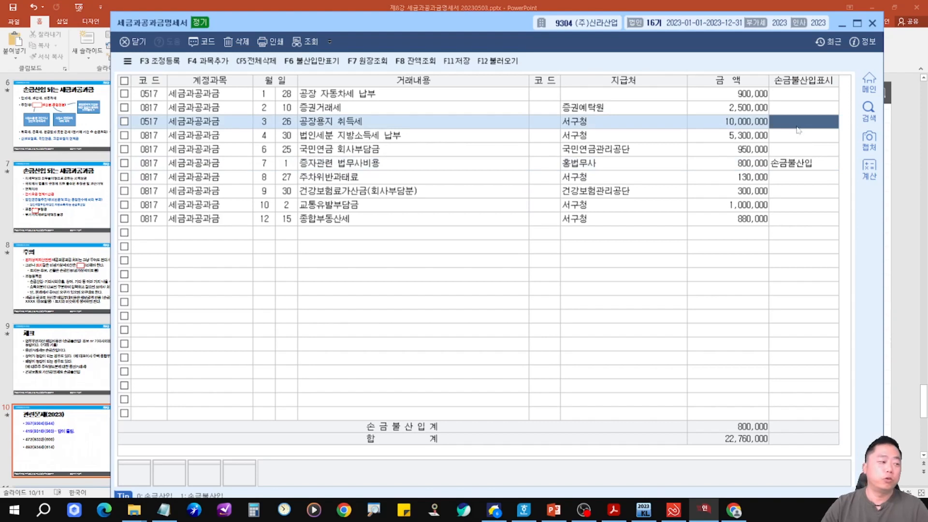
pyautogui.write('1')
pyautogui.press('Return')
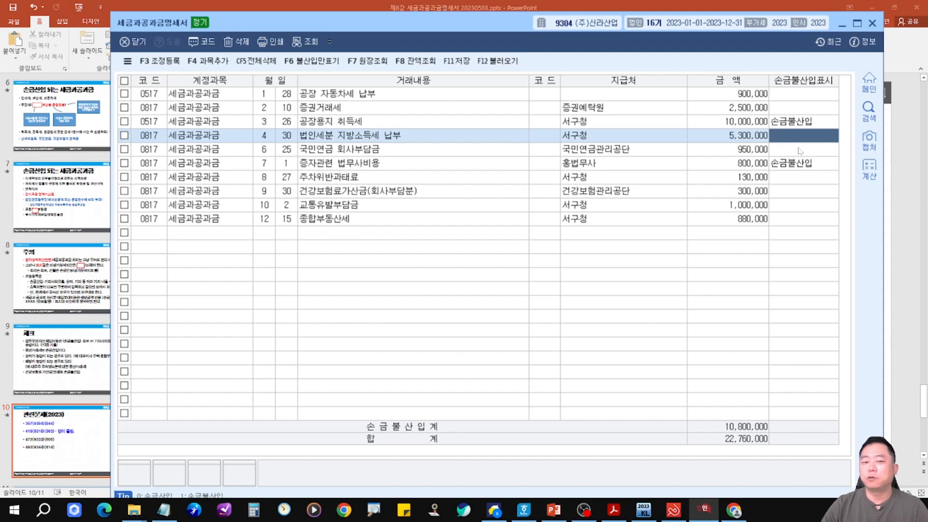
pyautogui.write('1')
pyautogui.press('Return')
pyautogui.click(394, 150)
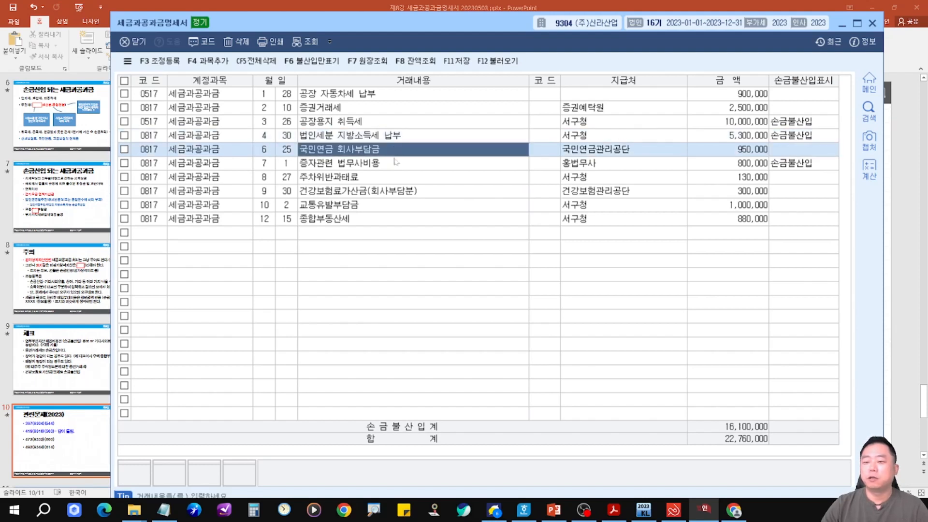
pyautogui.click(400, 178)
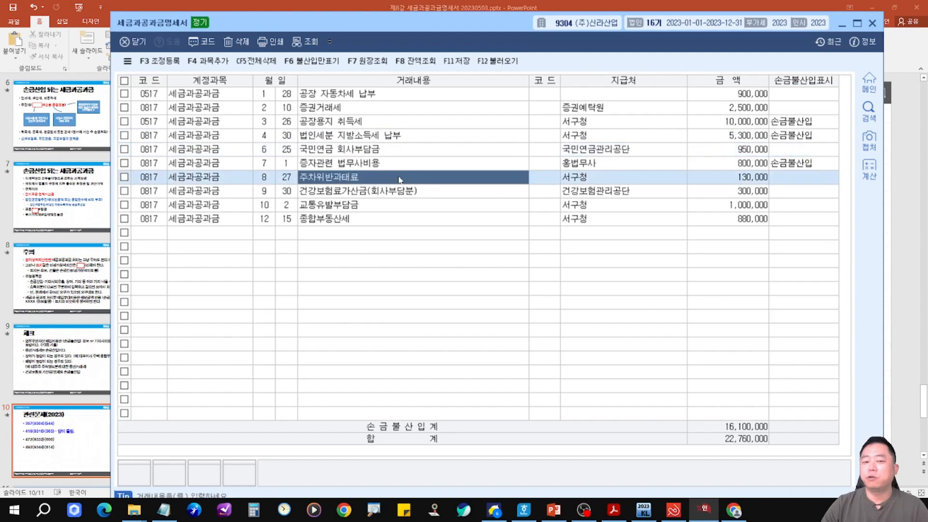
# Mark the 주차위반과태료 and 건강보험료가산금(회사부담분) rows as 손금불산입.
pyautogui.click(802, 182)
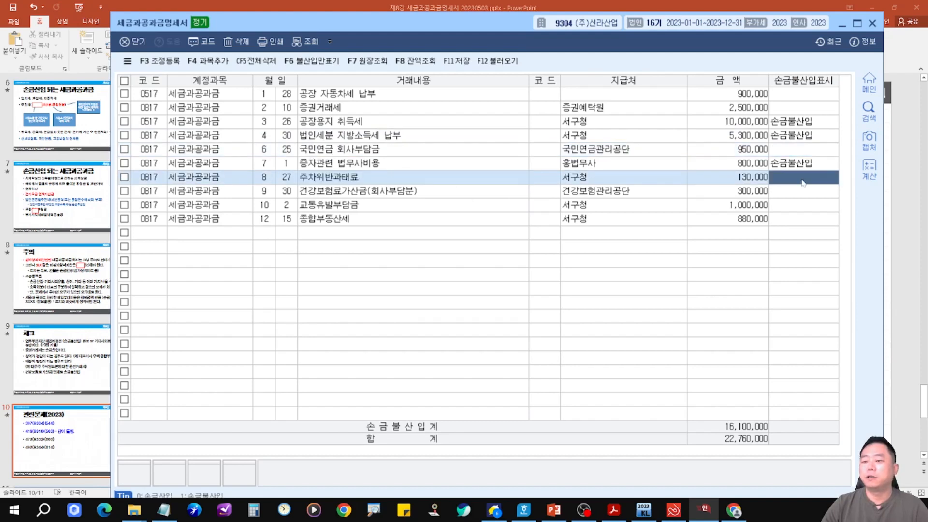
pyautogui.write('1')
pyautogui.press('Return')
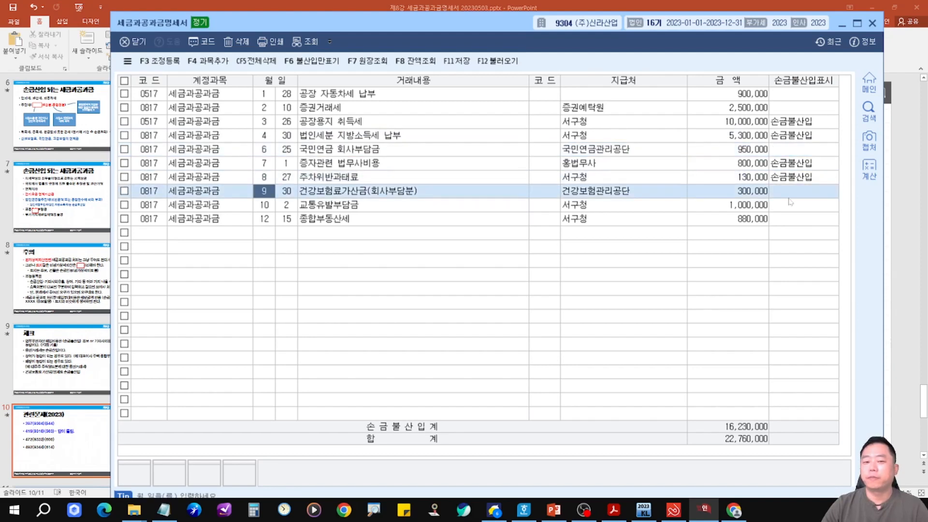
pyautogui.click(785, 194)
pyautogui.write('1')
pyautogui.press('Return')
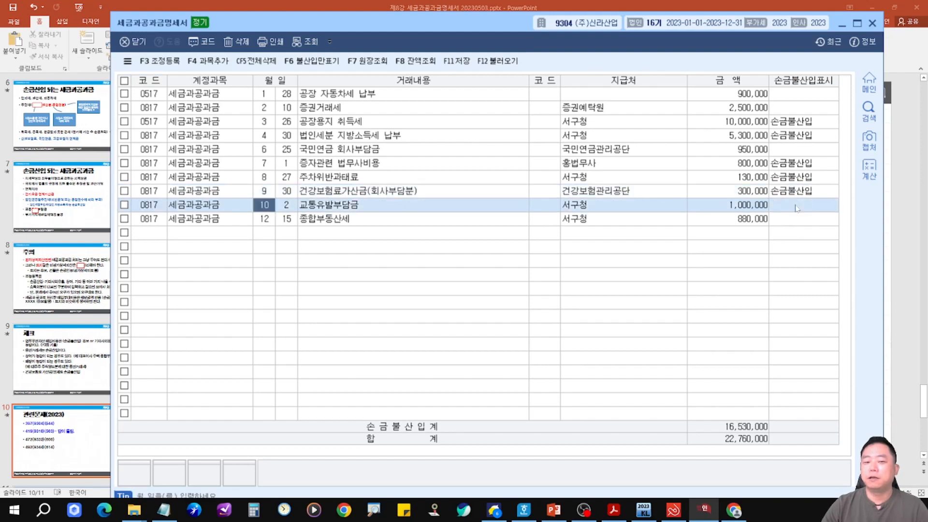
# Open 조정등록 to review the 소득처분 of each 손금불산입 entry, then close it.
pyautogui.click(394, 220)
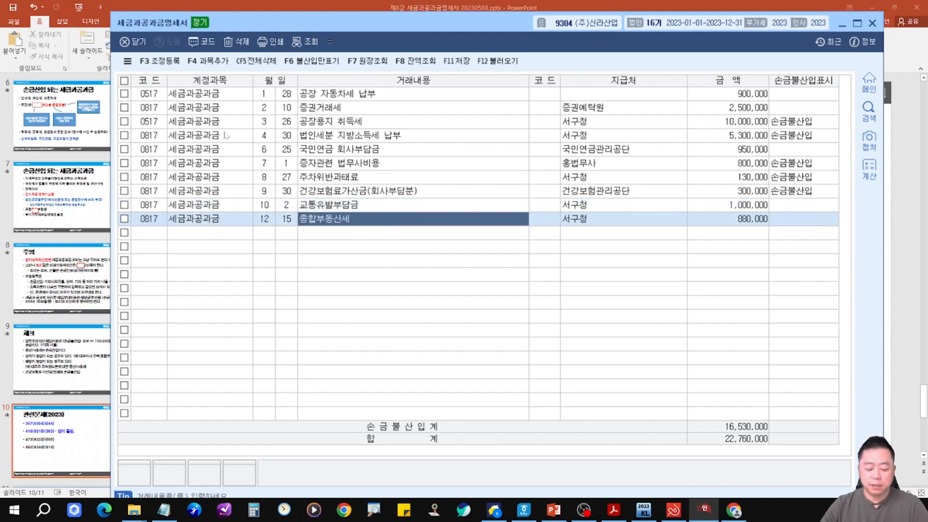
pyautogui.press('F3')
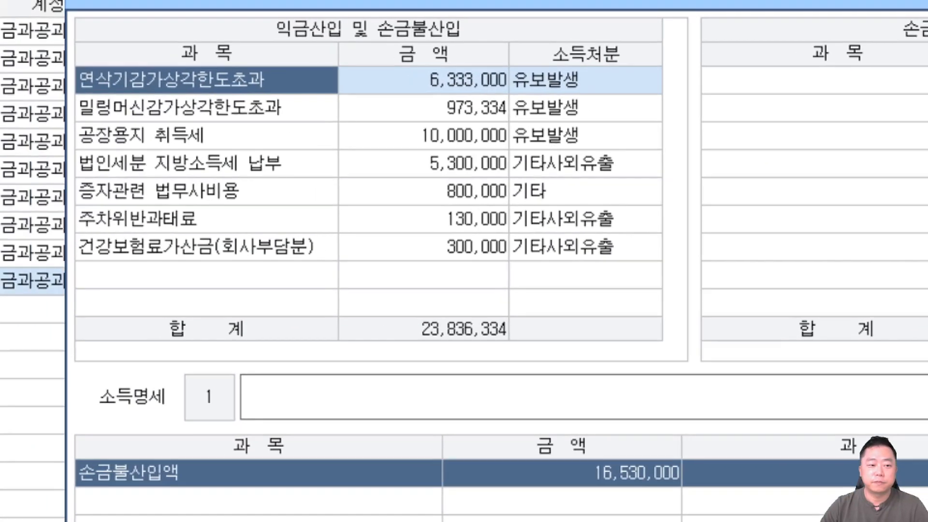
pyautogui.moveTo(507, 118); pyautogui.dragTo(601, 154)
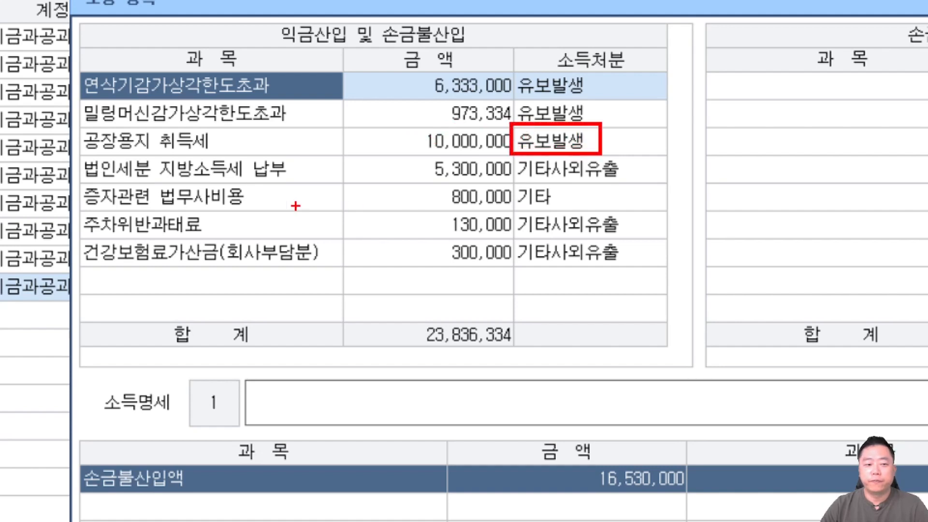
pyautogui.moveTo(509, 180)
pyautogui.mouseDown()
pyautogui.moveTo(531, 199)
pyautogui.moveTo(574, 211)
pyautogui.mouseUp()
pyautogui.moveTo(652, 158)
pyautogui.mouseDown()
pyautogui.moveTo(715, 207)
pyautogui.moveTo(752, 217)
pyautogui.mouseUp()
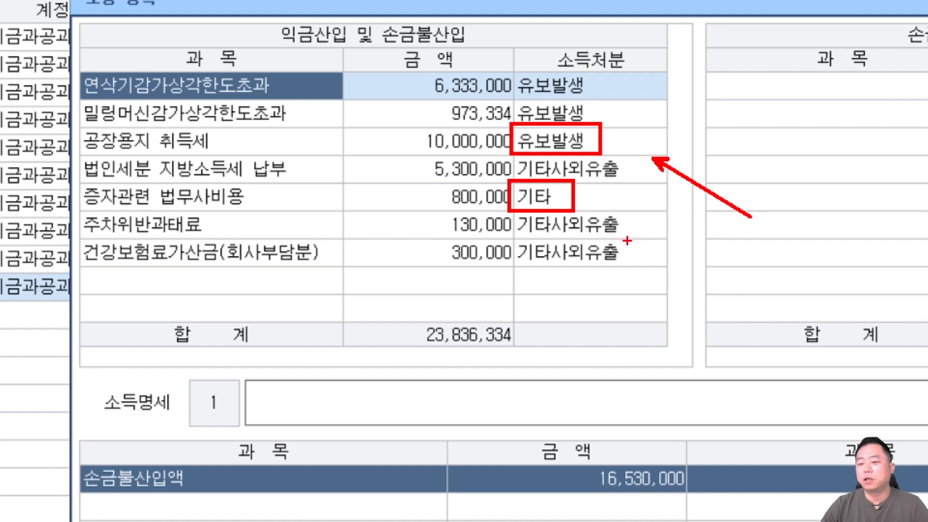
pyautogui.moveTo(638, 220); pyautogui.dragTo(686, 213)
pyautogui.moveTo(635, 255); pyautogui.dragTo(676, 245)
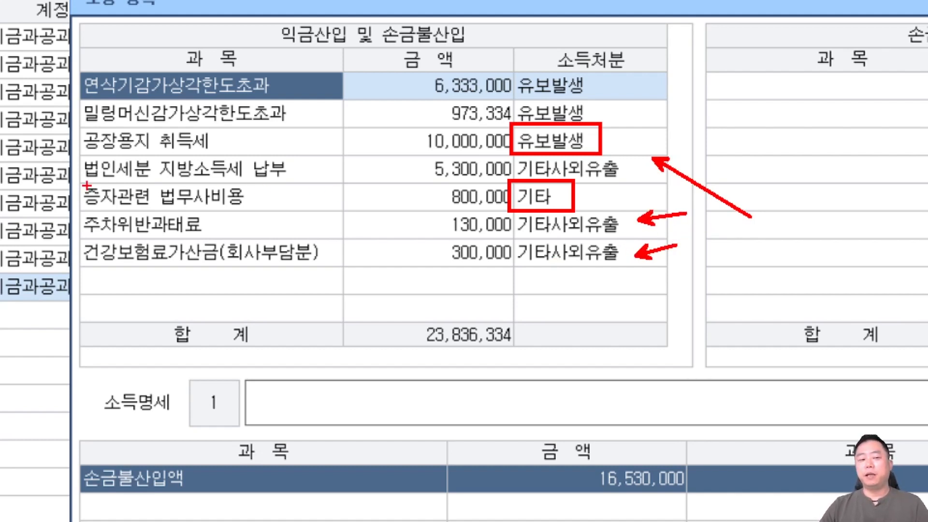
pyautogui.moveTo(82, 180)
pyautogui.mouseDown()
pyautogui.moveTo(265, 214)
pyautogui.moveTo(389, 371)
pyautogui.mouseUp()
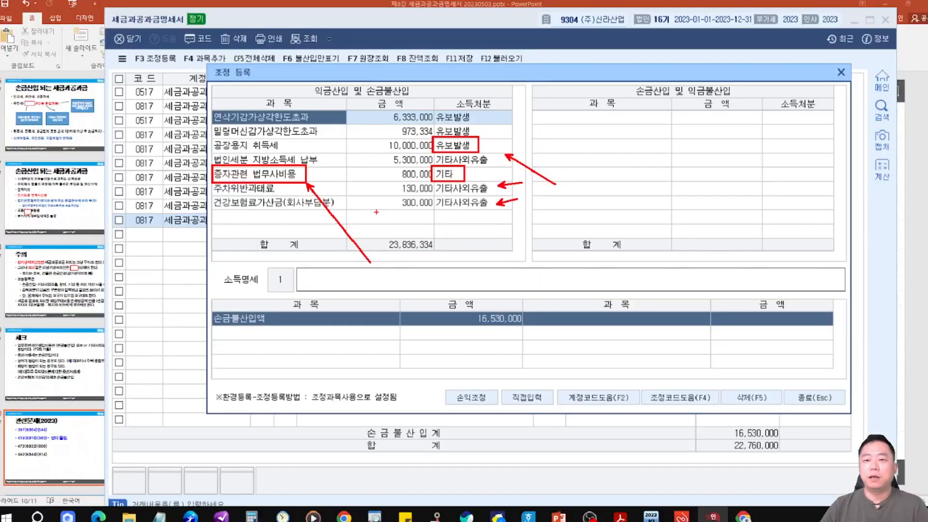
pyautogui.press('Escape')
pyautogui.click(842, 72)
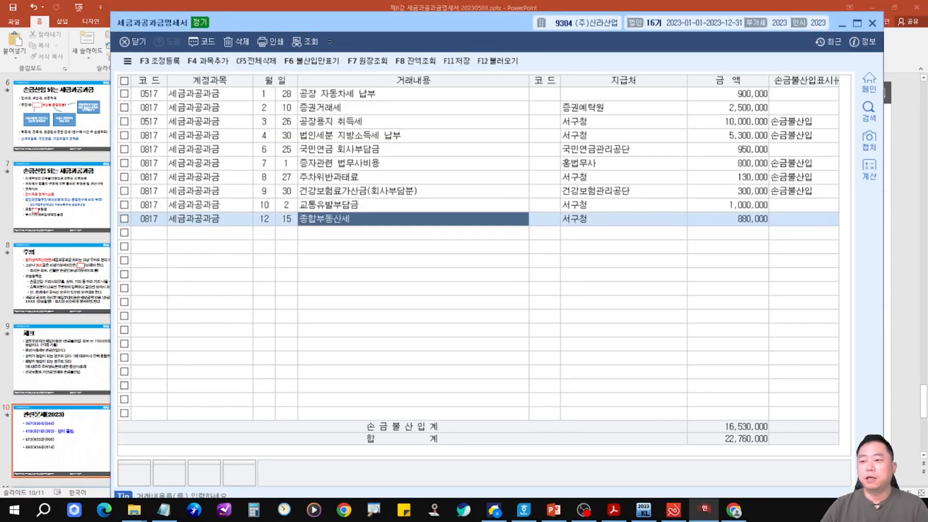
# Review the practice problem list on the lecture slide.
pyautogui.click(905, 57)
pyautogui.moveTo(222, 202); pyautogui.dragTo(571, 254)
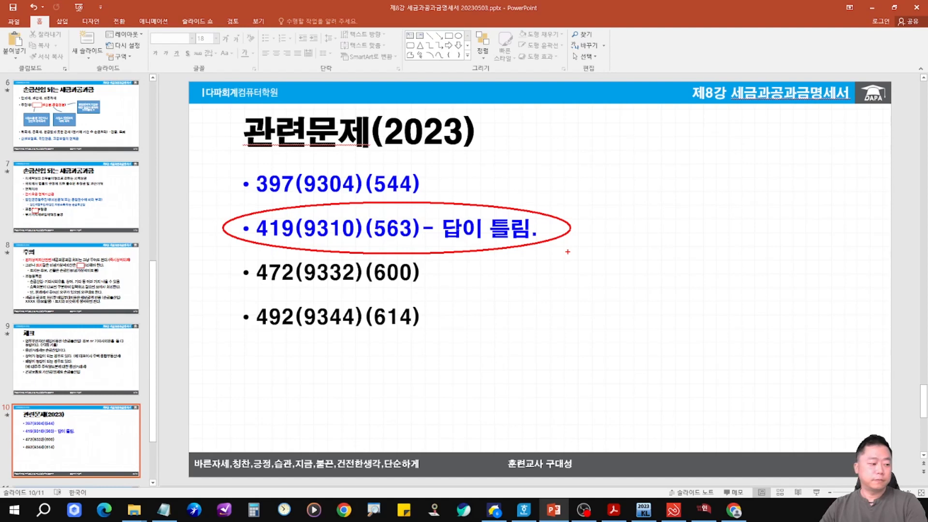
pyautogui.press('Escape')
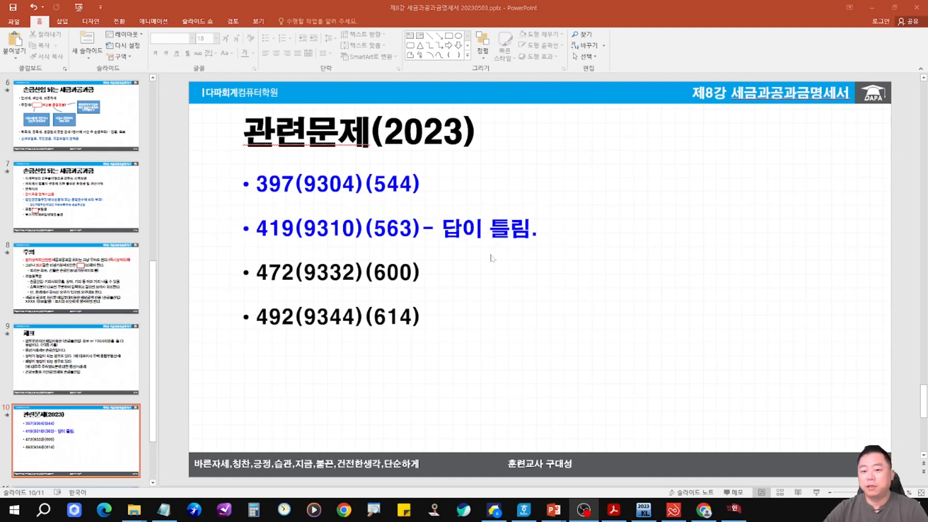
pyautogui.moveTo(422, 195)
pyautogui.mouseDown()
pyautogui.moveTo(522, 261)
pyautogui.moveTo(424, 203)
pyautogui.mouseUp()
pyautogui.moveTo(564, 349); pyautogui.dragTo(517, 271)
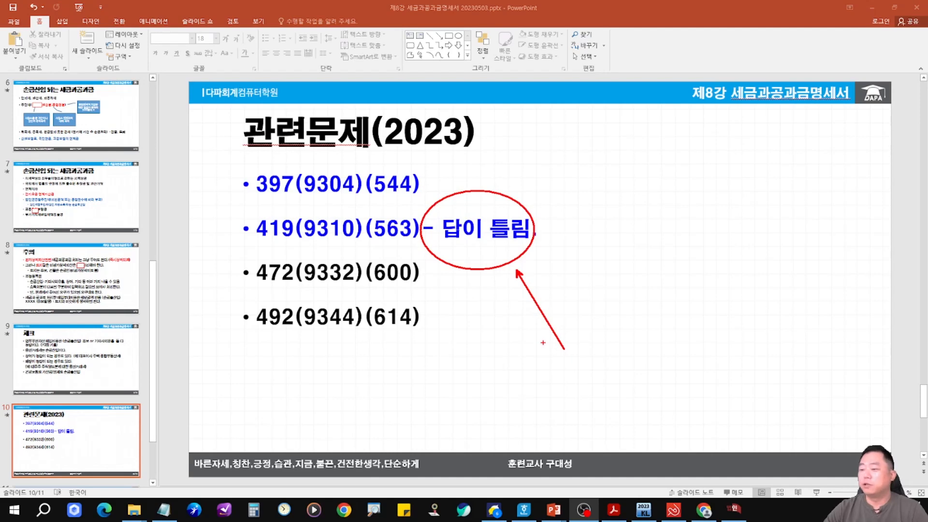
pyautogui.press('Escape')
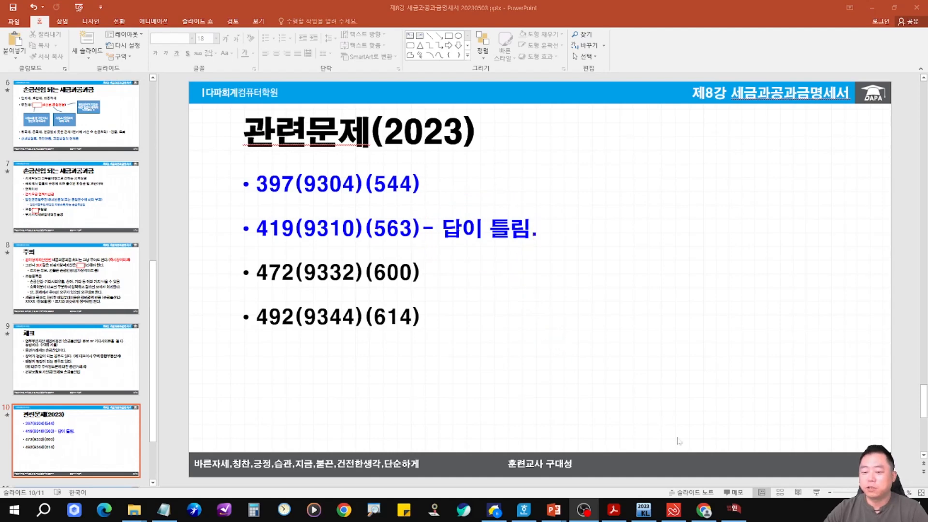
# Open the statement for company 9310 and compare it with the problem in the PDF textbook.
pyautogui.click(732, 511)
pyautogui.click(770, 78)
pyautogui.moveTo(515, 257); pyautogui.dragTo(494, 58)
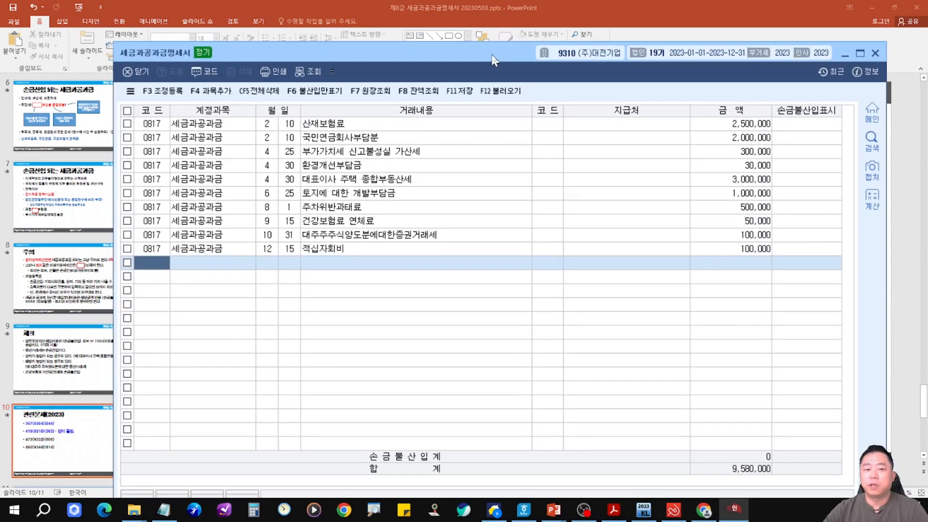
pyautogui.click(458, 128)
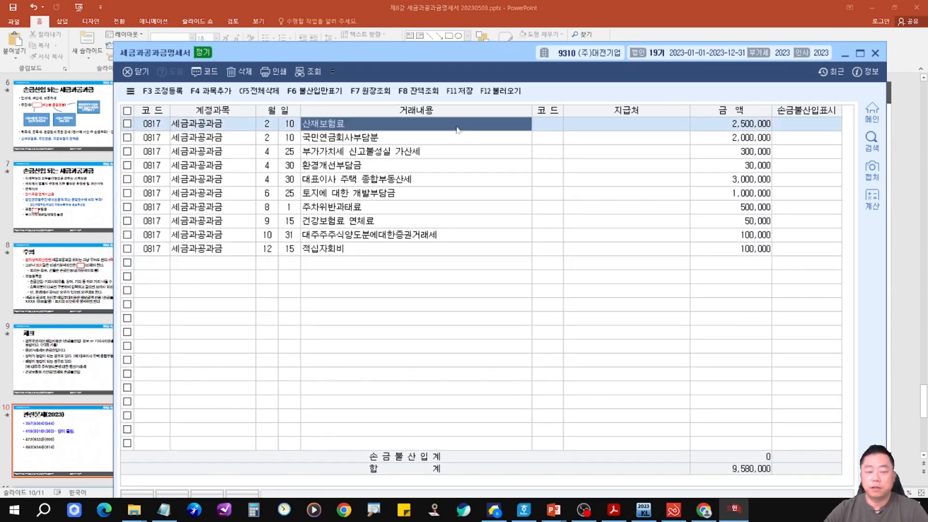
pyautogui.hotkey('ctrl', '2')
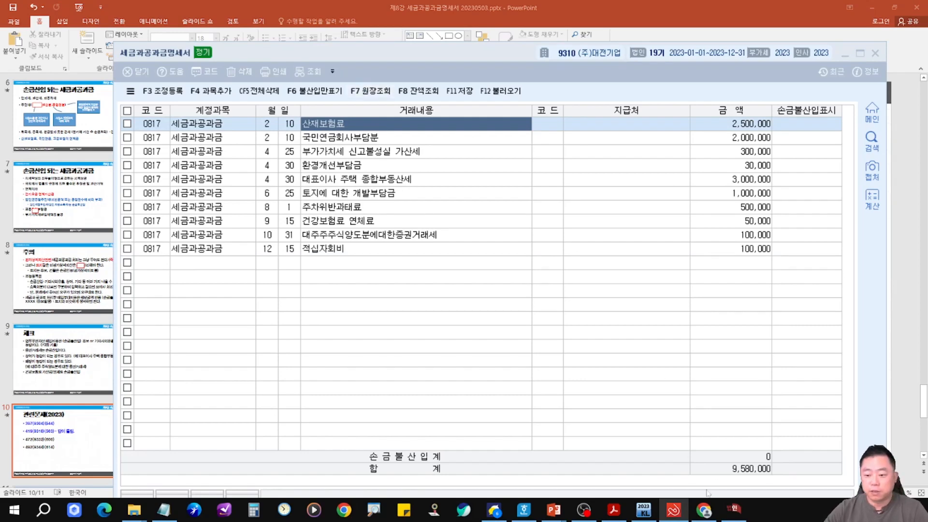
pyautogui.click(614, 509)
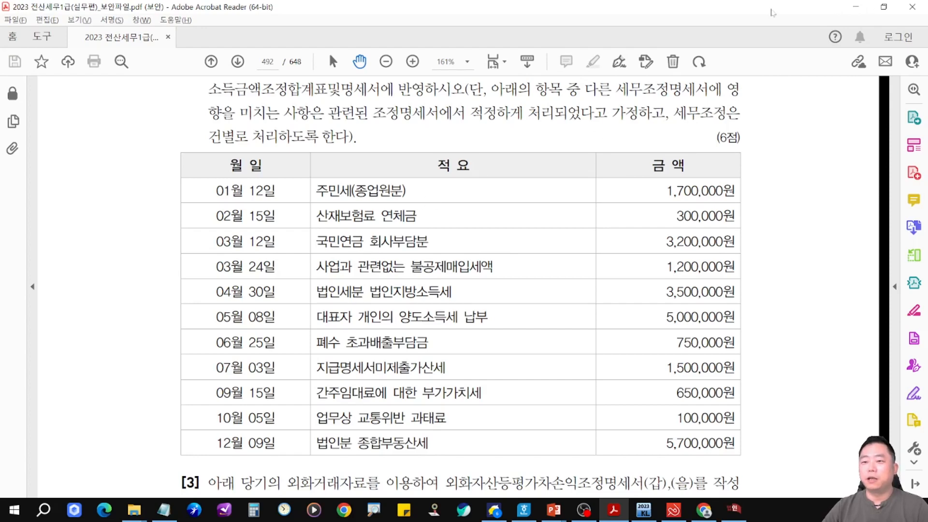
pyautogui.click(735, 510)
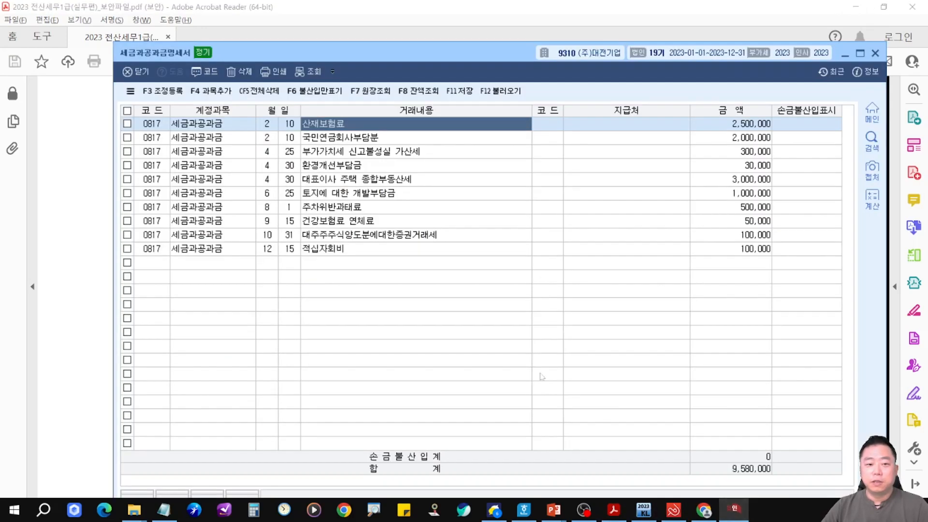
pyautogui.click(445, 137)
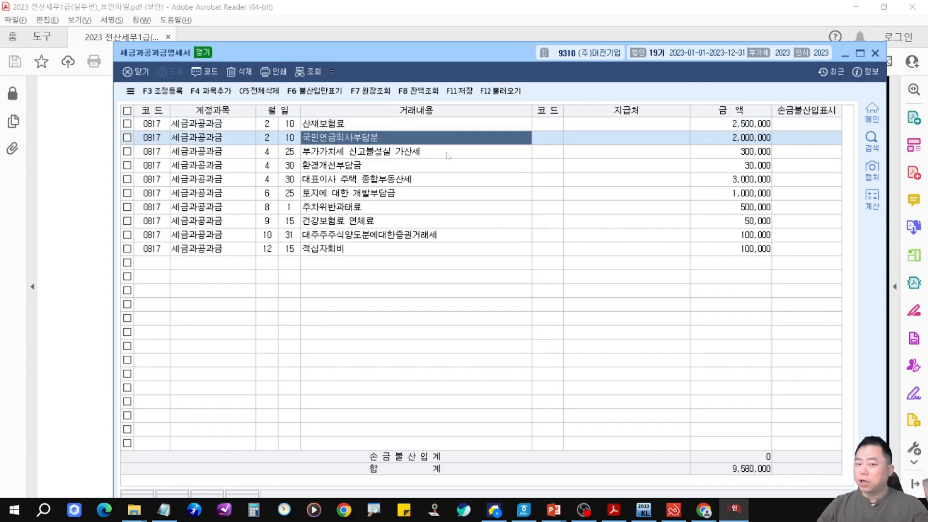
pyautogui.click(449, 155)
pyautogui.write('2')
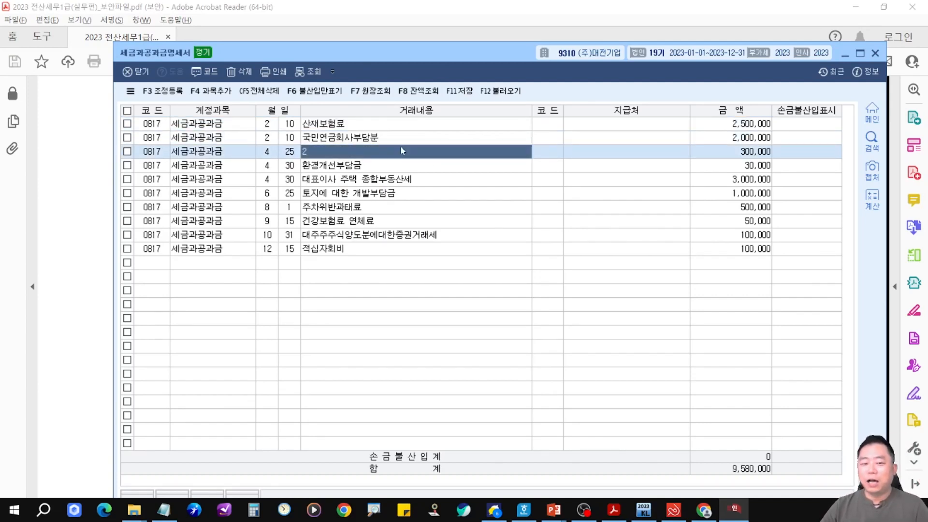
pyautogui.press('Escape')
pyautogui.click(527, 326)
pyautogui.click(382, 189)
pyautogui.click(370, 153)
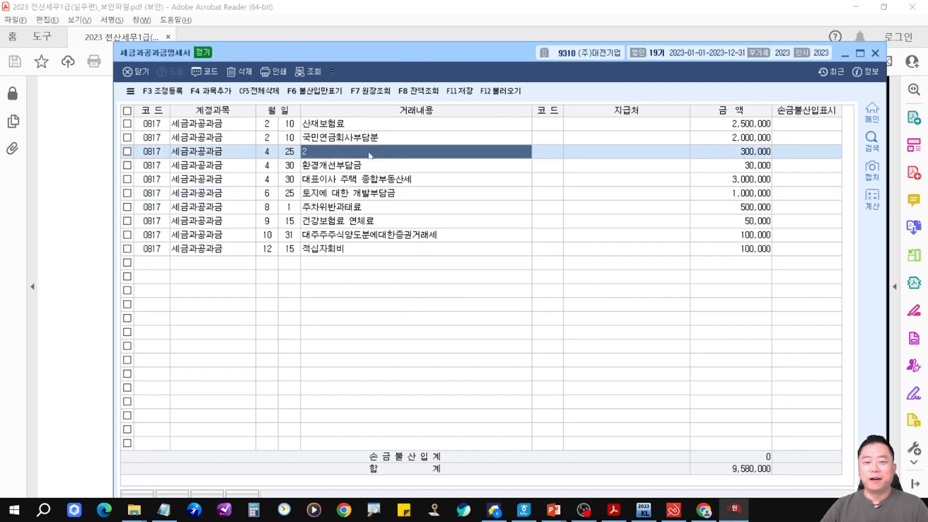
# Reload the statement rows from the vouchers with 불러오기, replacing the existing data.
pyautogui.click(503, 92)
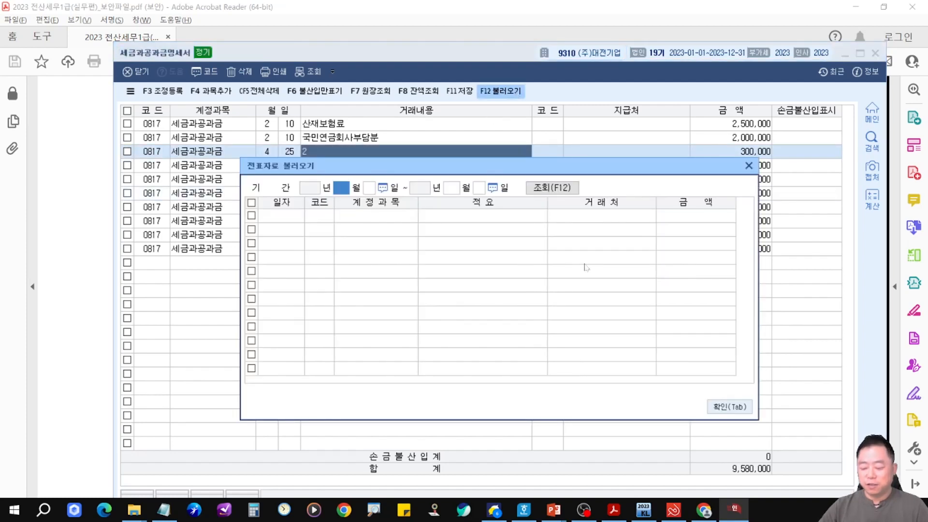
pyautogui.press('Return')
pyautogui.press('Return')
pyautogui.press('Return')
pyautogui.press('Return')
pyautogui.press('Tab')
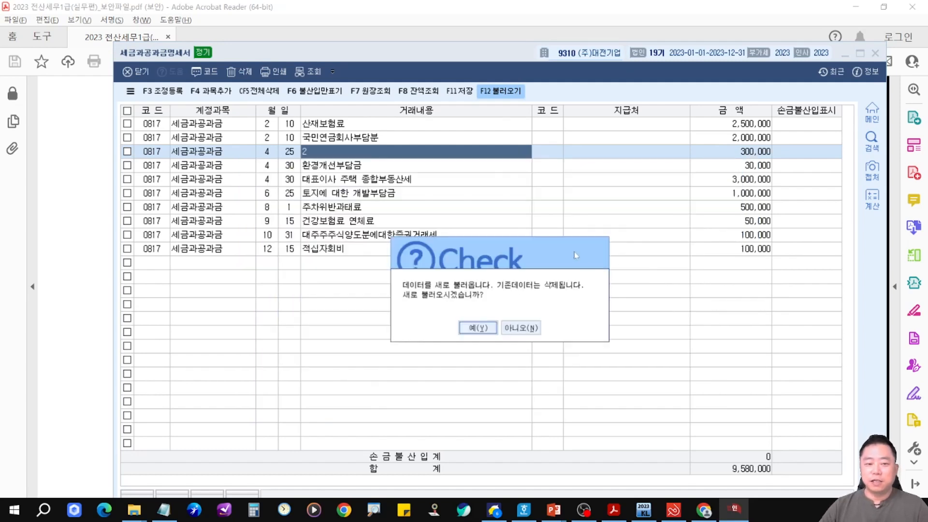
pyautogui.click(496, 333)
# Mark the 부가가치세 신고불성실 가산세 and 대표이사 주택 종합부동산세 rows as 손금불산입.
pyautogui.click(366, 155)
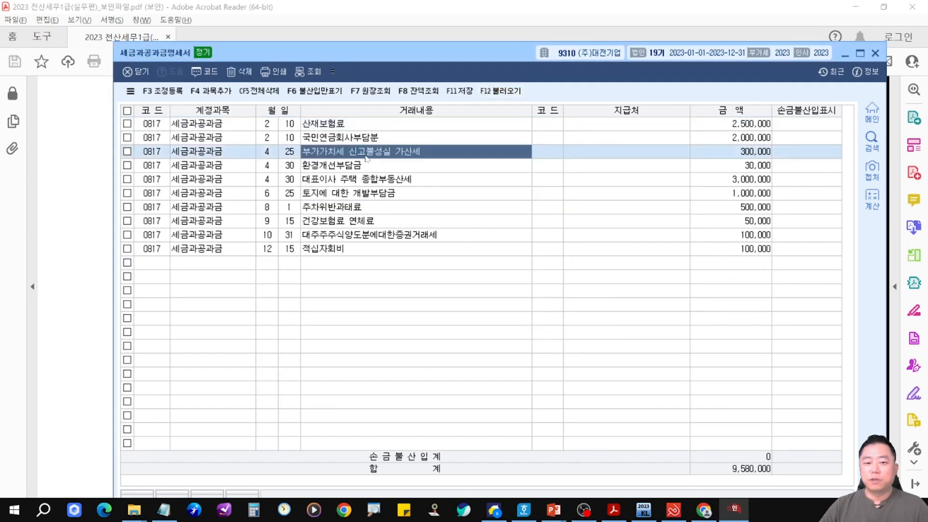
pyautogui.click(789, 156)
pyautogui.press('1')
pyautogui.click(733, 198)
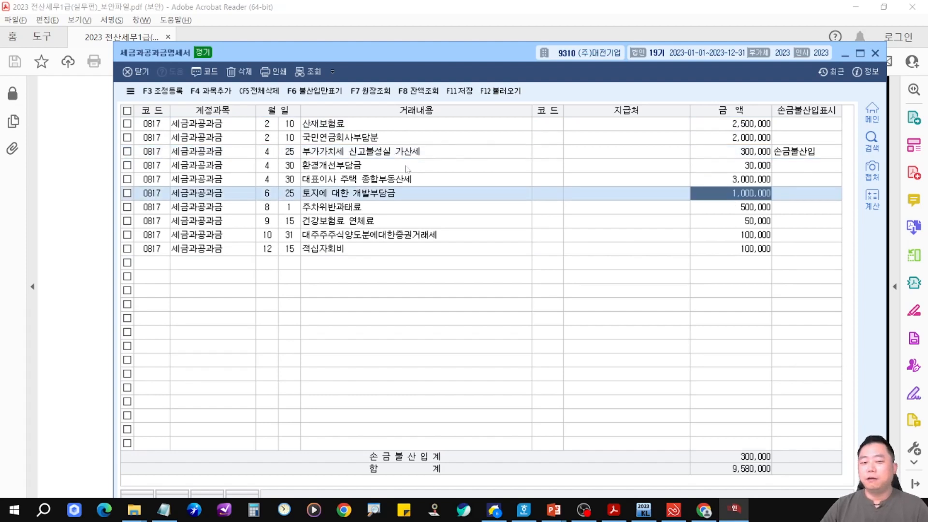
pyautogui.click(407, 167)
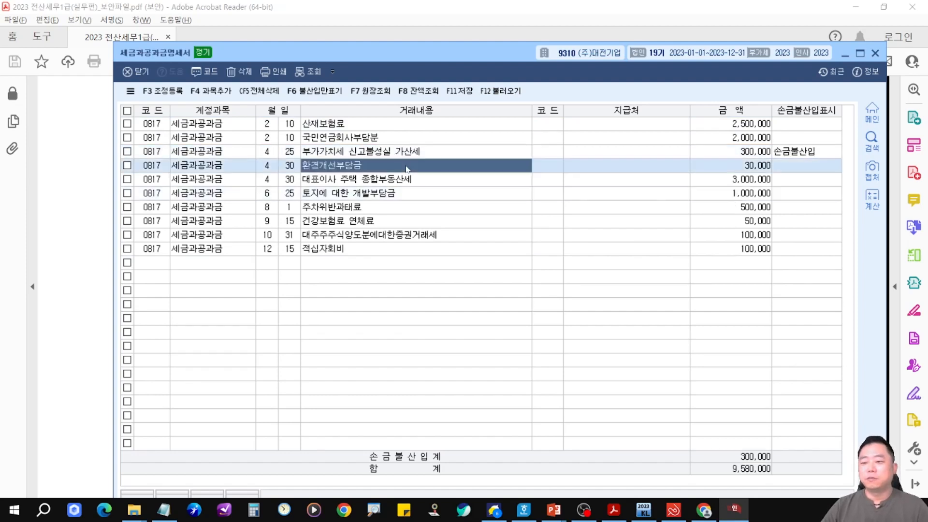
pyautogui.click(441, 192)
pyautogui.click(445, 180)
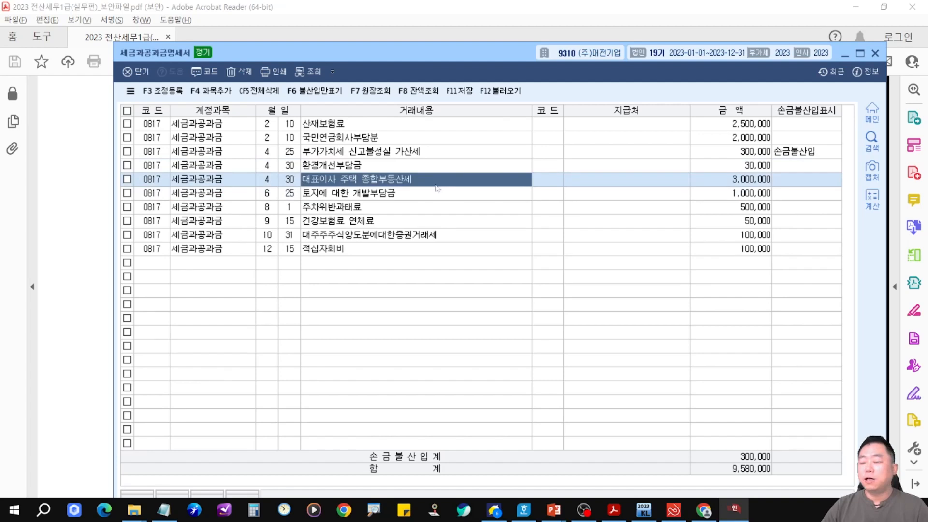
pyautogui.click(790, 181)
pyautogui.write('1')
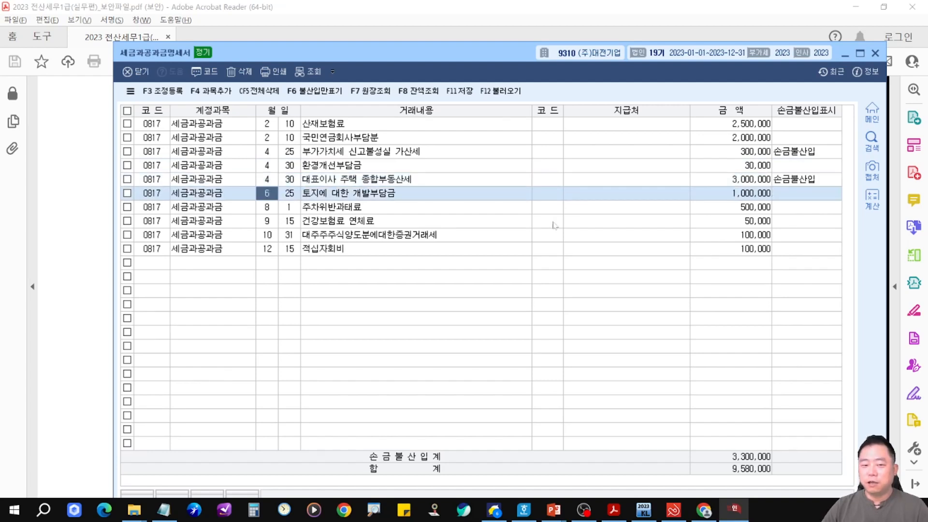
# Mark the 토지에 대한 개발부담금 and 주차위반과태료 rows as 손금불산입.
pyautogui.click(433, 197)
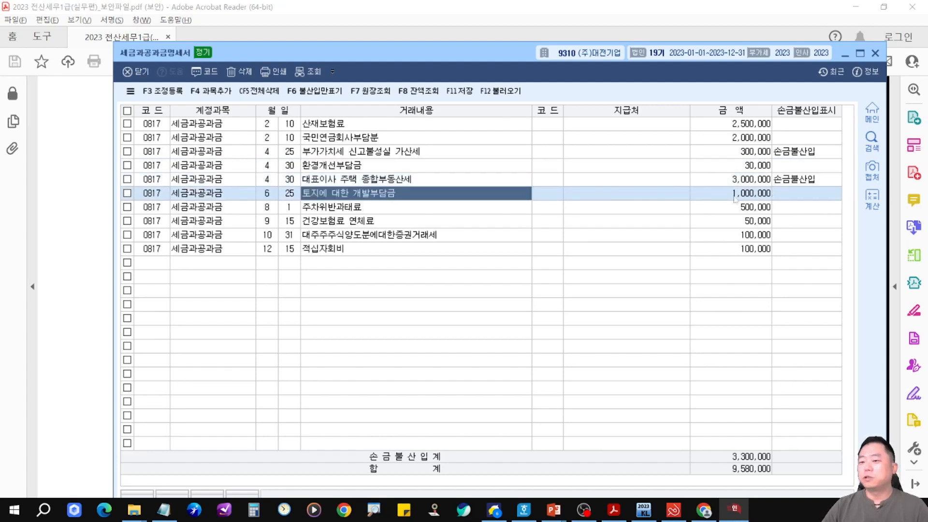
pyautogui.click(804, 195)
pyautogui.write('1')
pyautogui.click(473, 211)
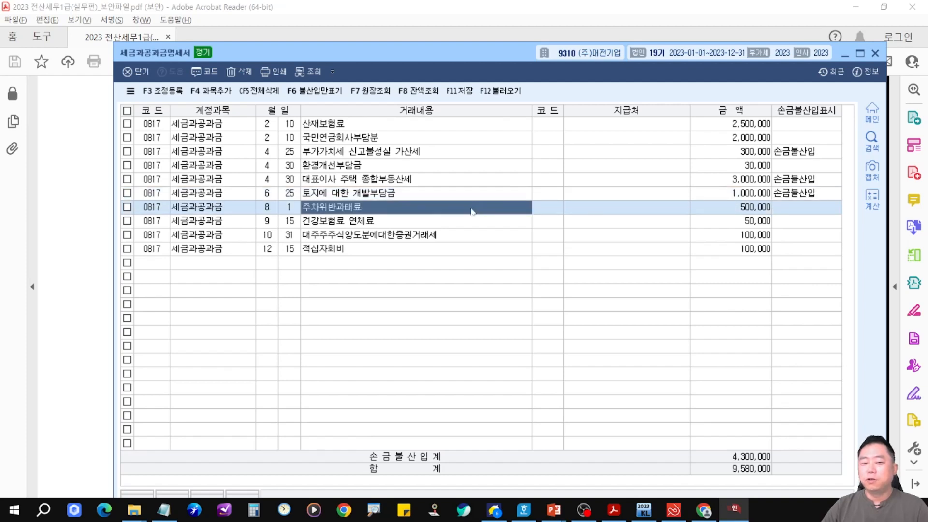
pyautogui.click(543, 211)
pyautogui.click(803, 211)
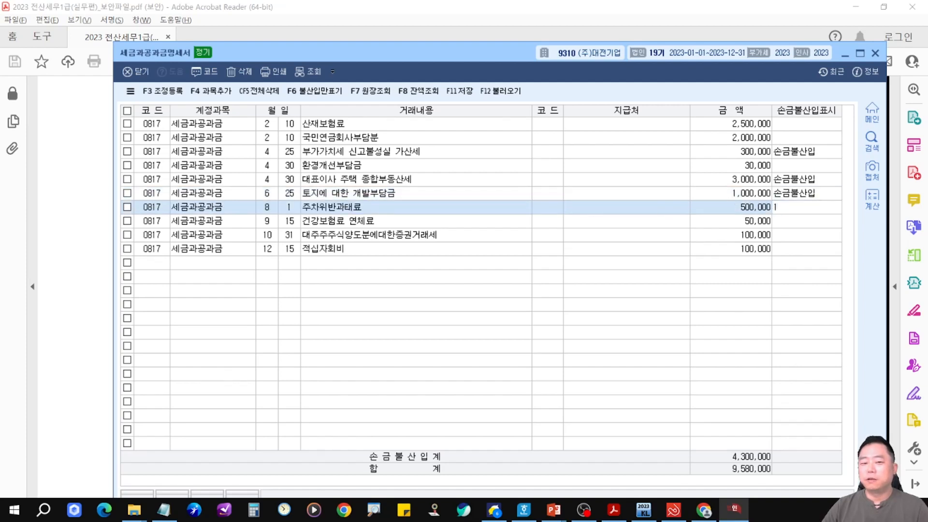
pyautogui.write('1')
# Mark the 건강보험료 연체료 and 대주주주식양도분에대한증권거래세 rows as 손금불산입.
pyautogui.click(434, 231)
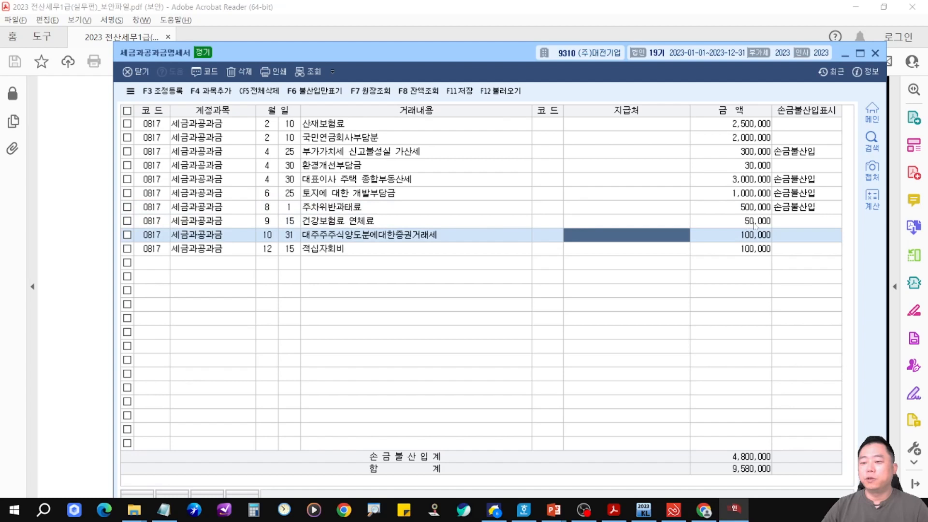
pyautogui.click(807, 223)
pyautogui.write('1')
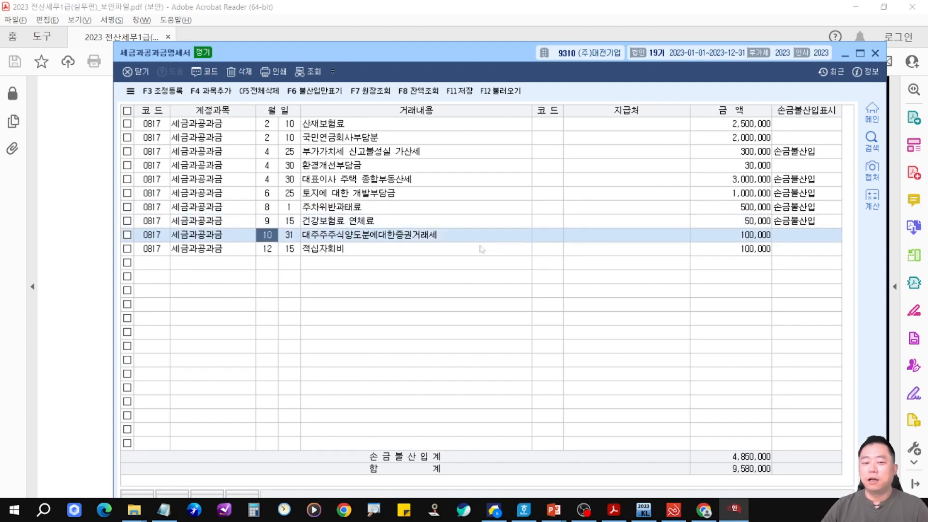
pyautogui.click(818, 237)
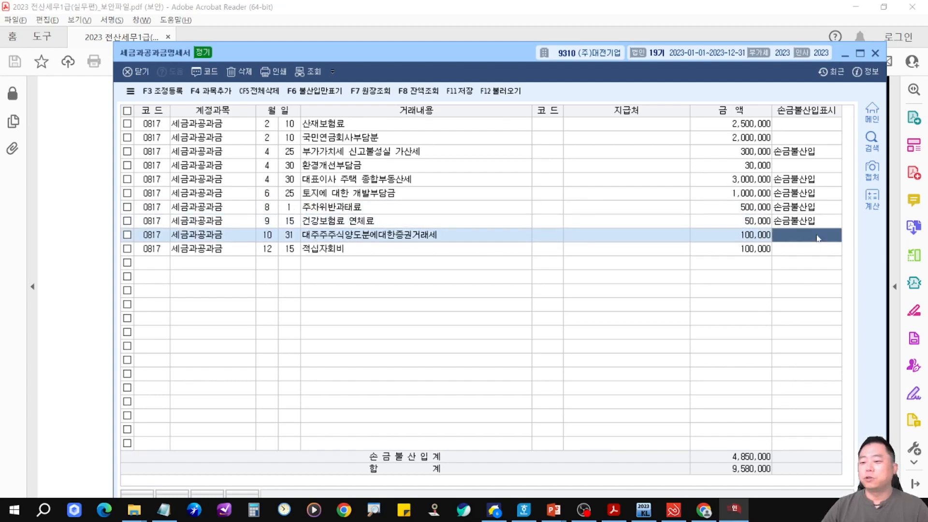
pyautogui.write('1')
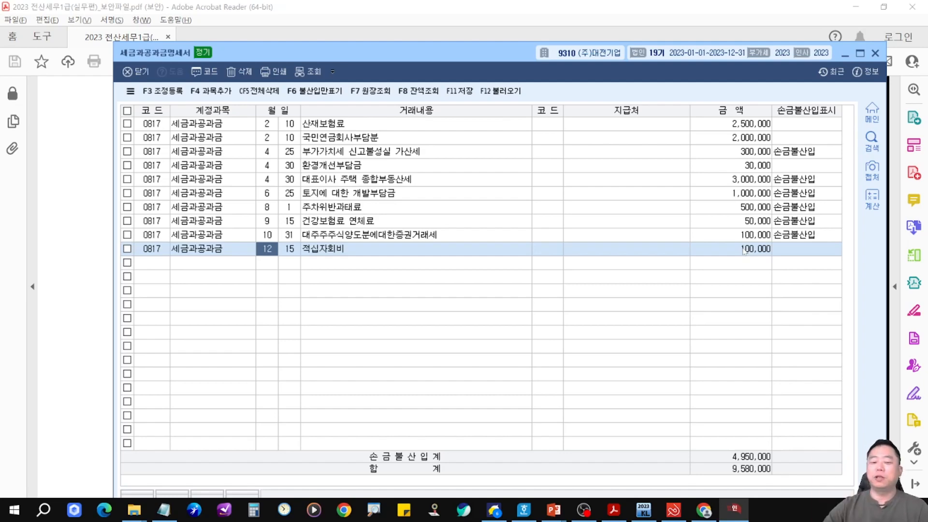
# Open the 조정등록 adjustment registration and review the 손금불산입 items with their 소득처분 types.
pyautogui.press('F3')
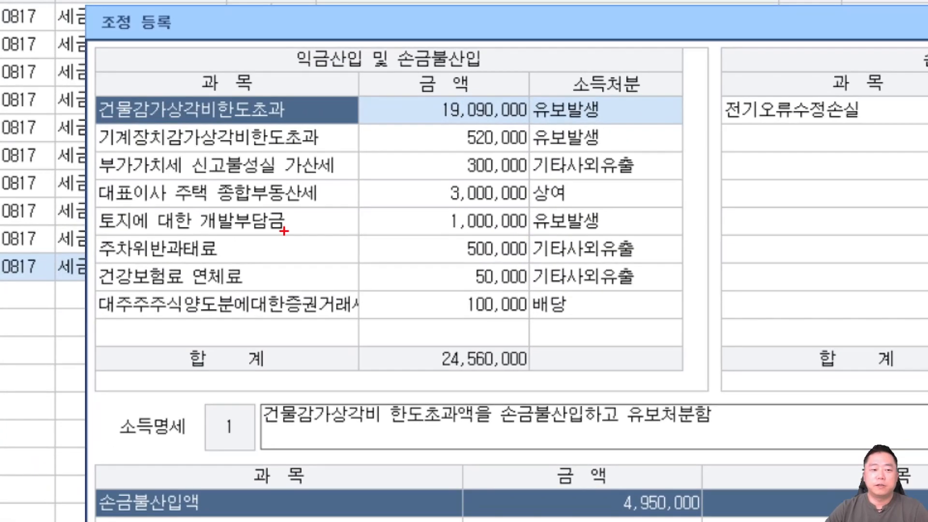
pyautogui.moveTo(87, 148)
pyautogui.mouseDown()
pyautogui.moveTo(471, 294)
pyautogui.moveTo(700, 338)
pyautogui.moveTo(696, 317)
pyautogui.mouseUp()
pyautogui.moveTo(578, 194); pyautogui.dragTo(798, 159)
pyautogui.moveTo(609, 222); pyautogui.dragTo(828, 220)
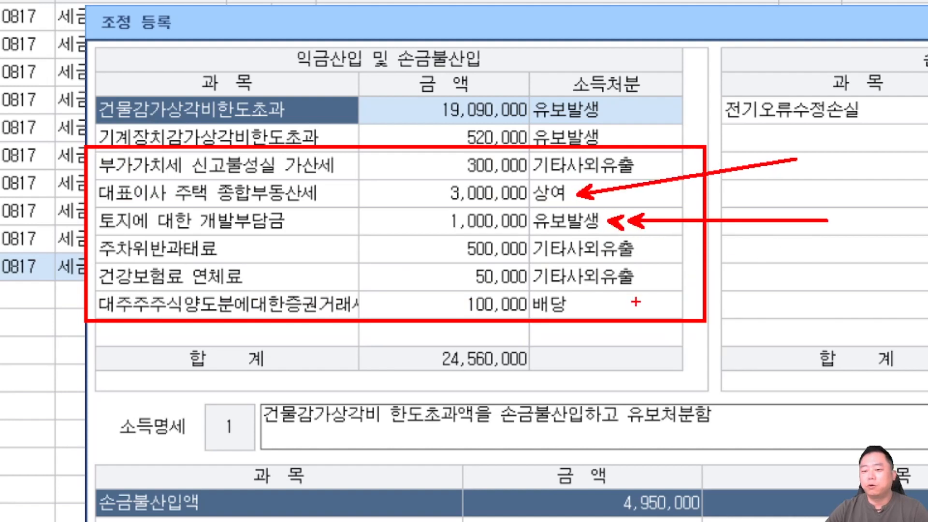
pyautogui.moveTo(592, 306); pyautogui.dragTo(754, 377)
pyautogui.press('b')
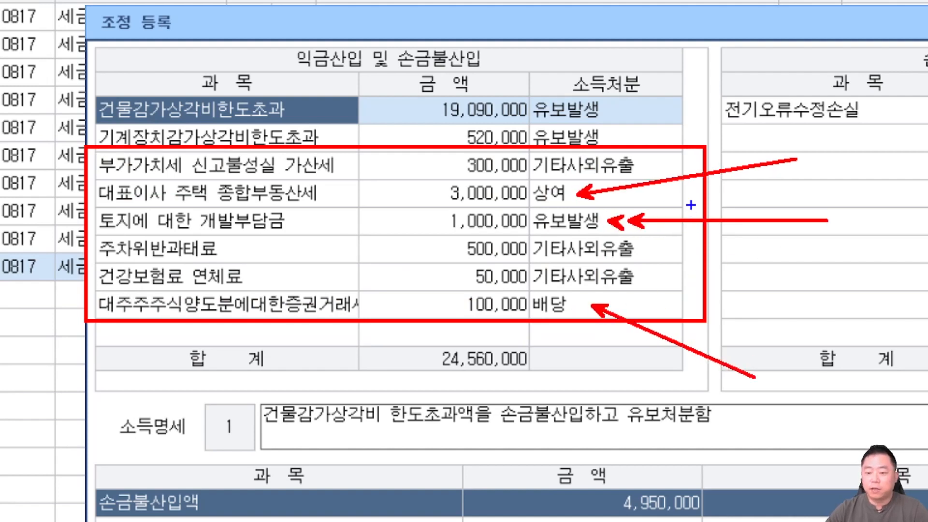
pyautogui.moveTo(658, 272); pyautogui.dragTo(691, 293)
pyautogui.moveTo(663, 251); pyautogui.dragTo(702, 236)
pyautogui.moveTo(651, 157); pyautogui.dragTo(693, 126)
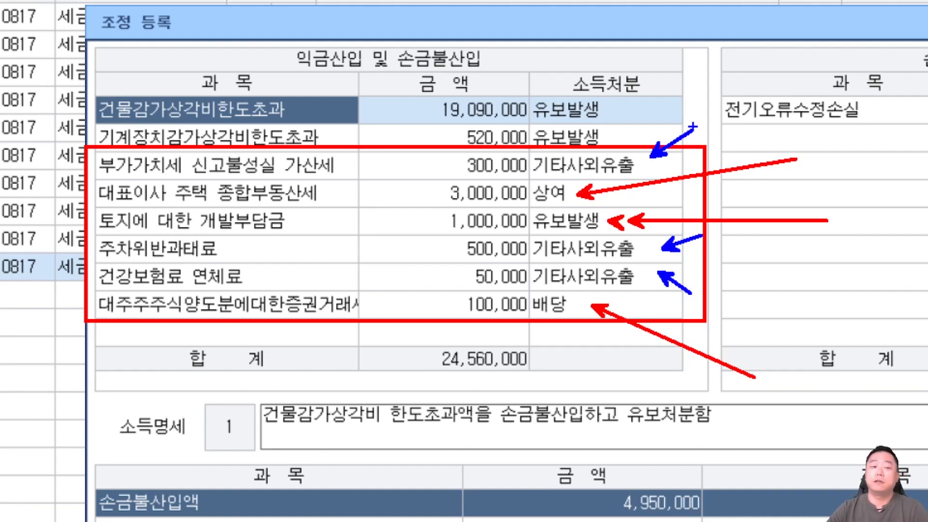
pyautogui.press('Escape')
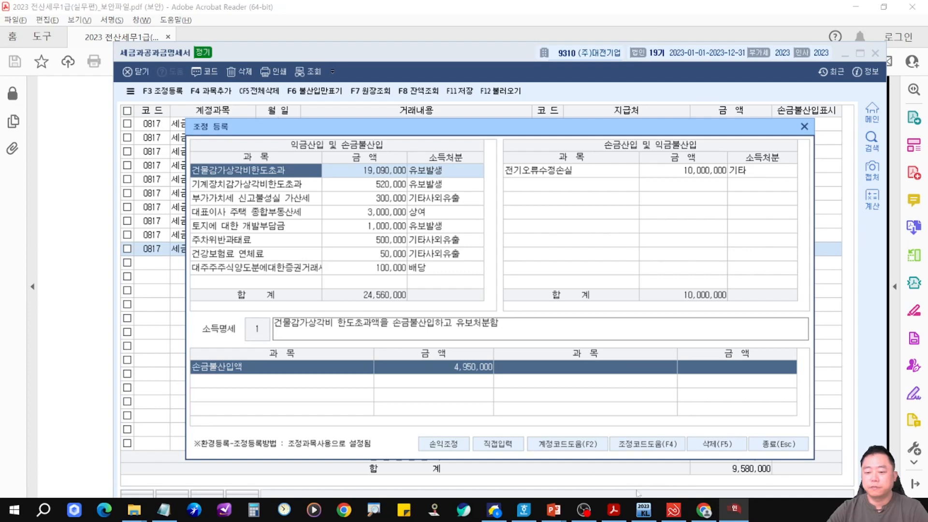
# Switch to the PowerPoint lecture and review the 체크 slide and the 관련문제(2023) slide.
pyautogui.click(554, 510)
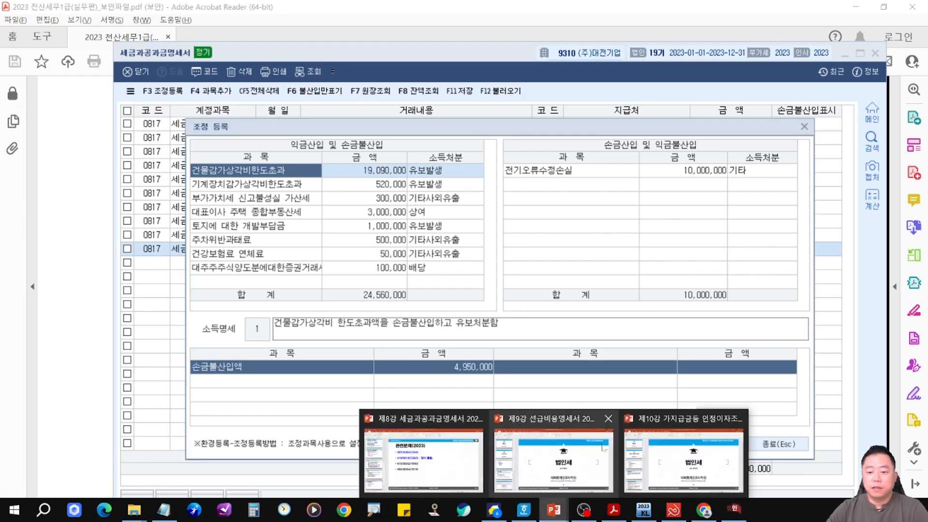
pyautogui.click(442, 448)
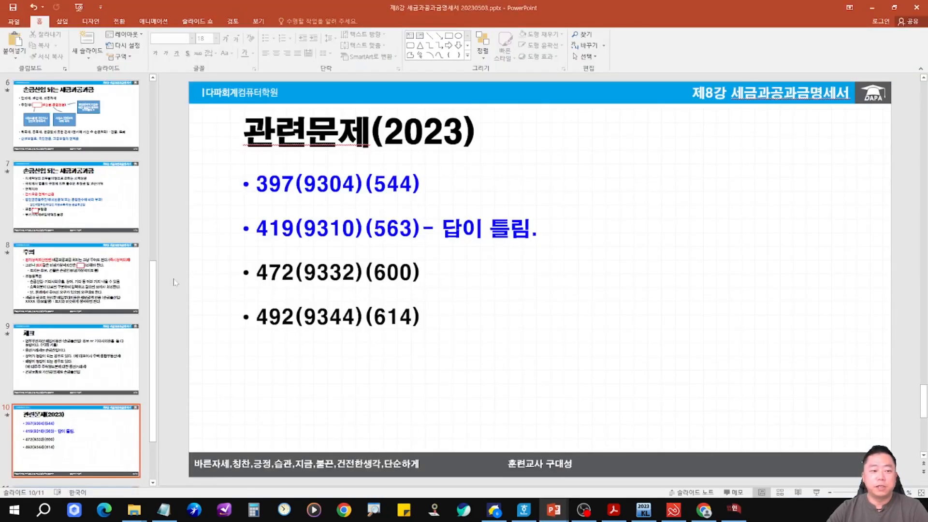
pyautogui.click(91, 373)
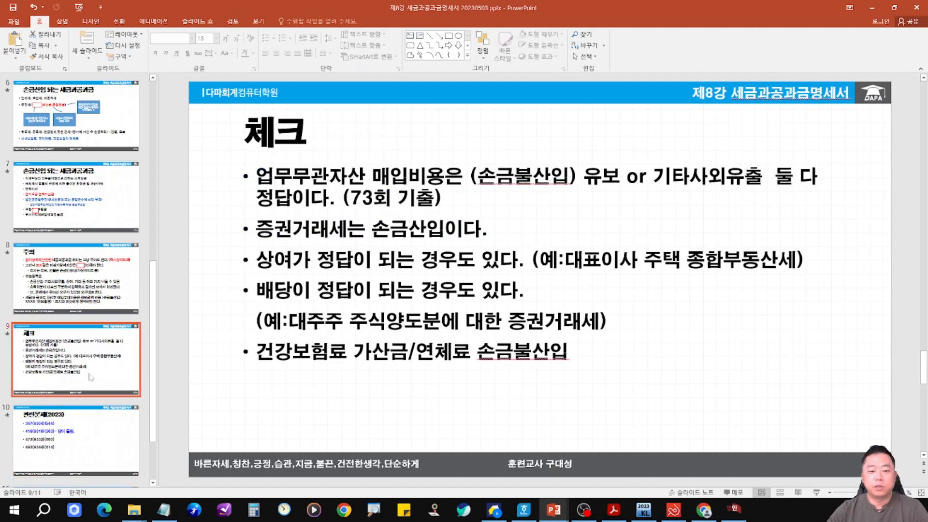
pyautogui.click(99, 437)
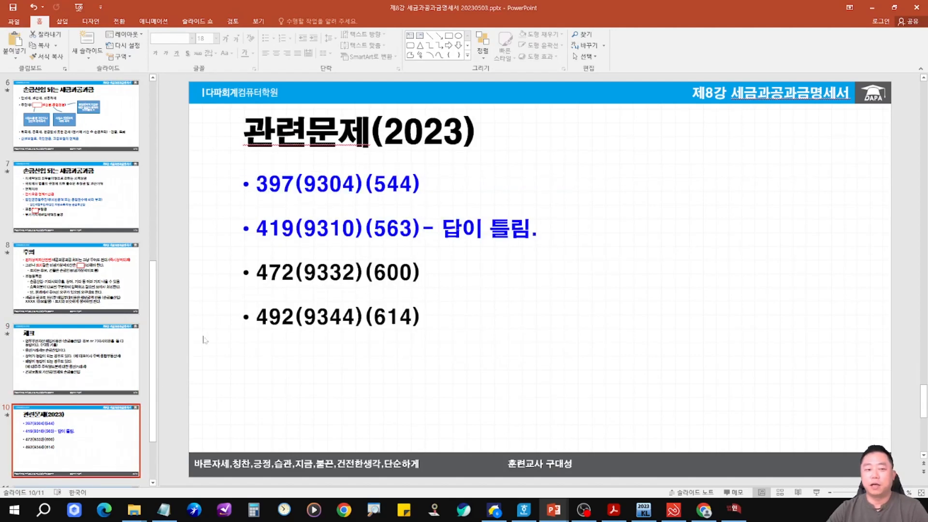